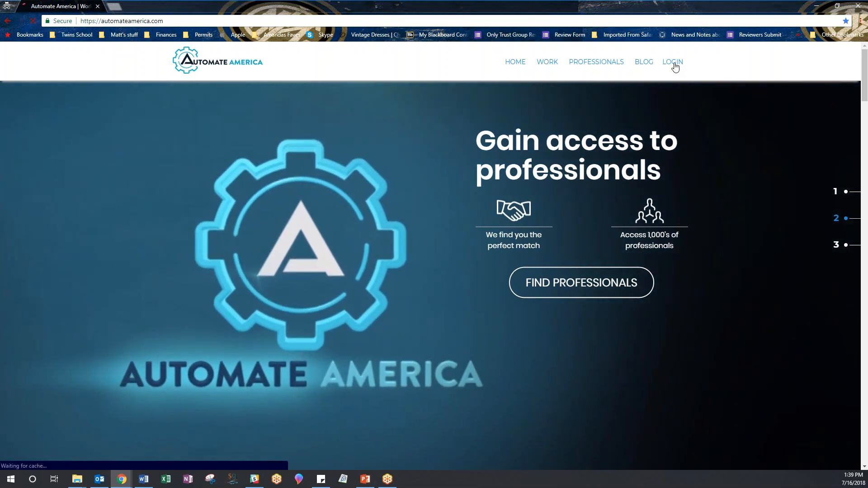
- Open the LOGIN page from the Automate America home page's top navigation
{"action": "left_click", "coordinate": [673, 64]}
- Log in with the customer account's email and password to reach the Dashboard
{"action": "left_click", "coordinate": [205, 175]}
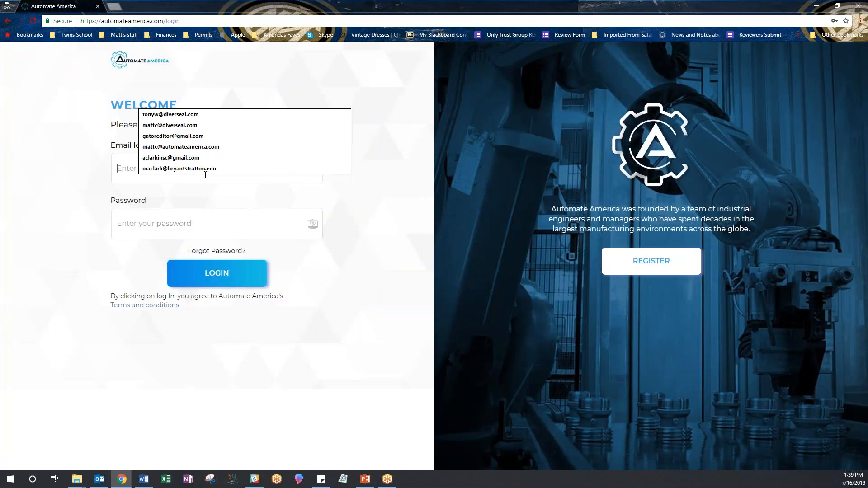
{"action": "left_click", "coordinate": [345, 190]}
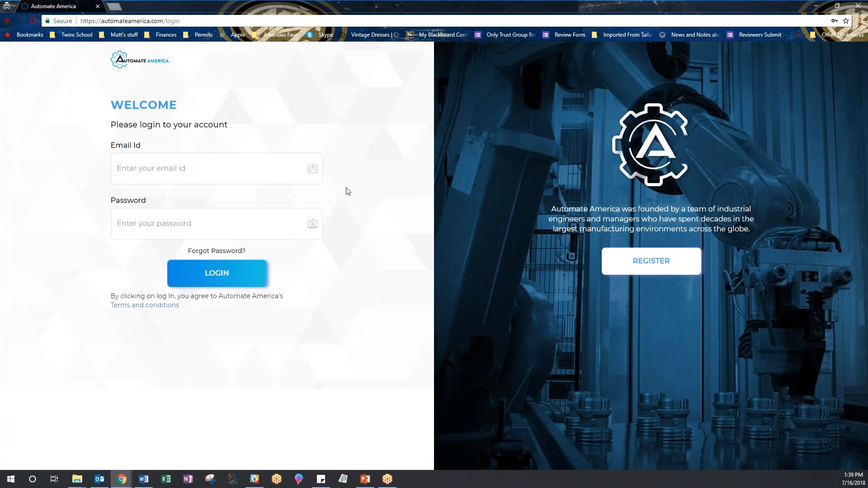
{"action": "left_click", "coordinate": [229, 177]}
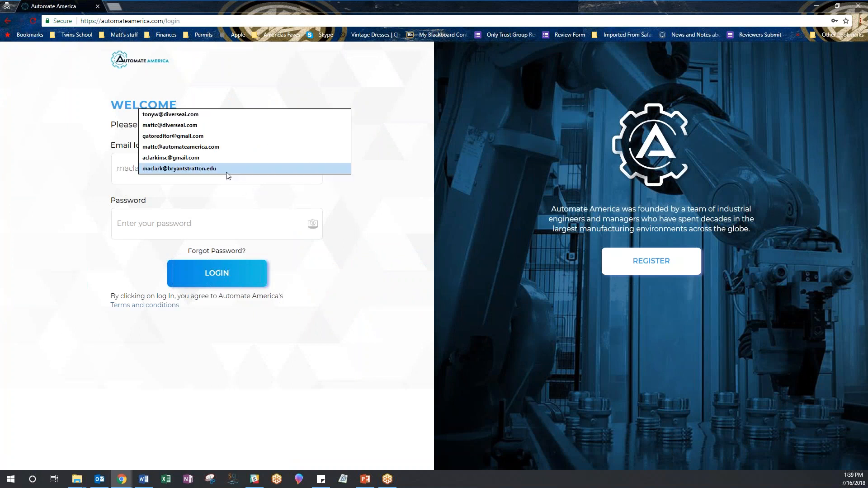
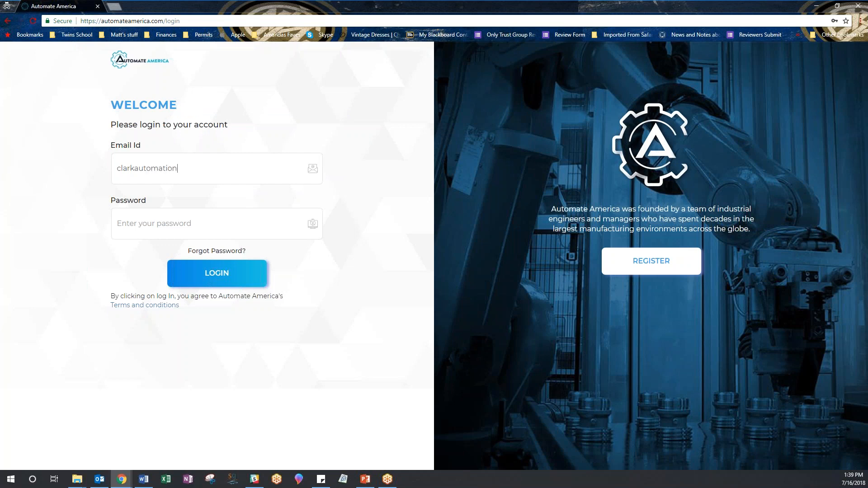
{"action": "key", "text": "Tab"}
{"action": "type", "text": "********"}
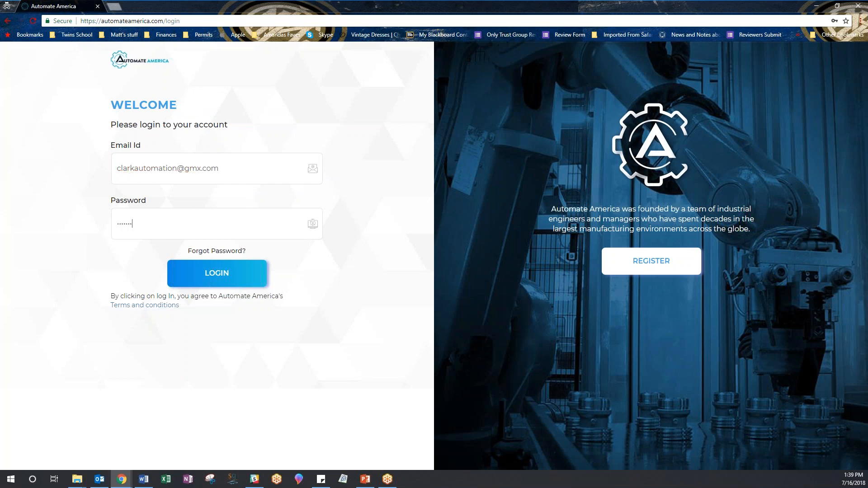
{"action": "left_click", "coordinate": [224, 274]}
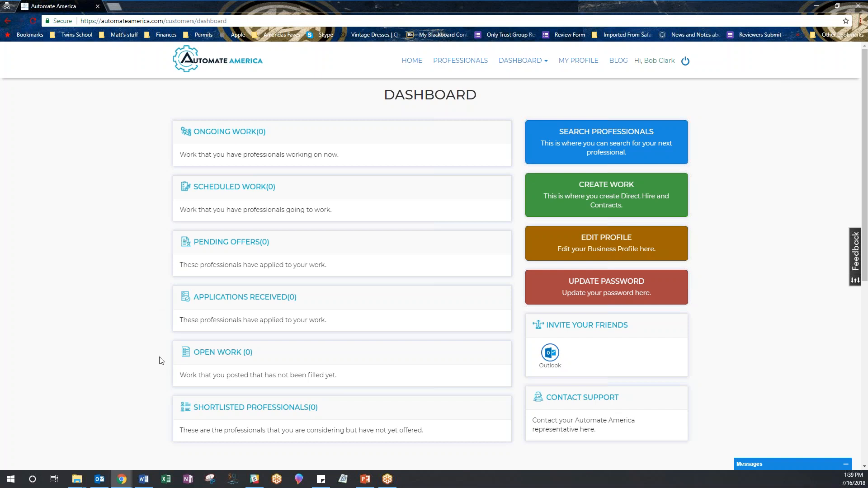
- Scroll through the all-zero dashboard counts, then start a new posting with CREATE WORK
{"action": "scroll", "coordinate": [156, 352], "scroll_direction": "down", "scroll_amount": 2}
{"action": "scroll", "coordinate": [156, 352], "scroll_direction": "down", "scroll_amount": 4}
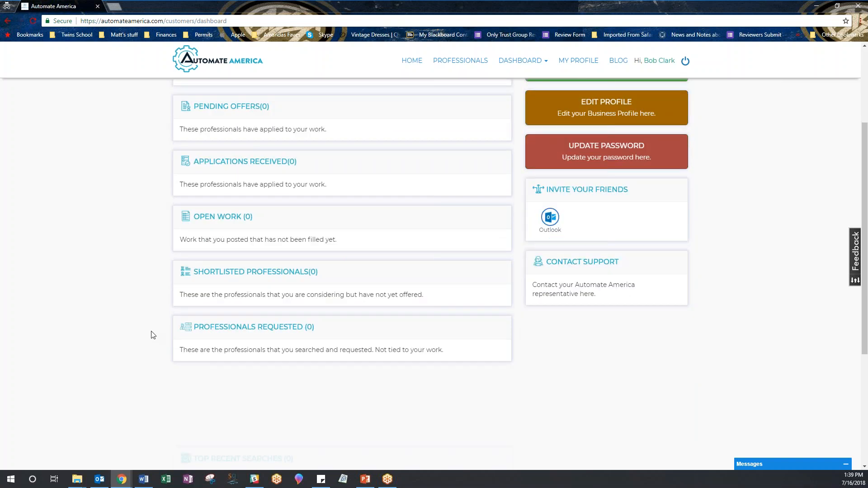
{"action": "scroll", "coordinate": [146, 334], "scroll_direction": "down", "scroll_amount": 2}
{"action": "scroll", "coordinate": [145, 334], "scroll_direction": "up", "scroll_amount": 4}
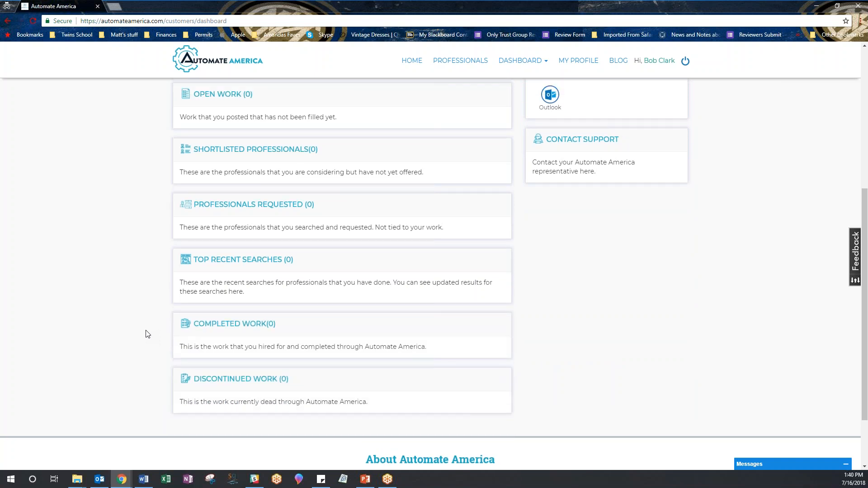
{"action": "scroll", "coordinate": [145, 334], "scroll_direction": "up", "scroll_amount": 2}
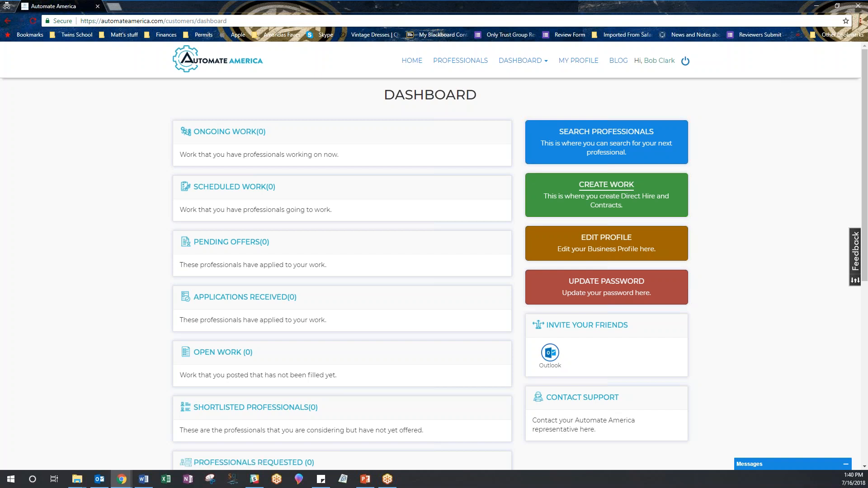
{"action": "left_click", "coordinate": [626, 190]}
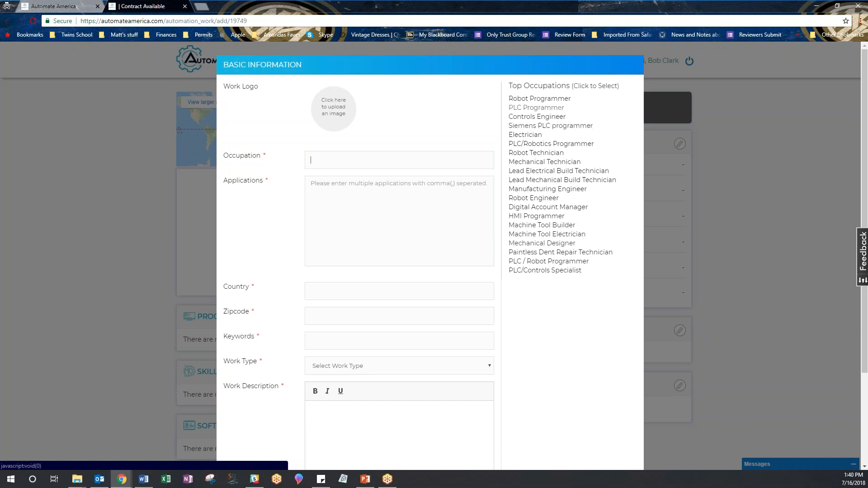
- Pick Robot Programmer and tag Spot Welding, Arc Welding, Laser Welding, Sealer and Adhesive
{"action": "left_click", "coordinate": [552, 100]}
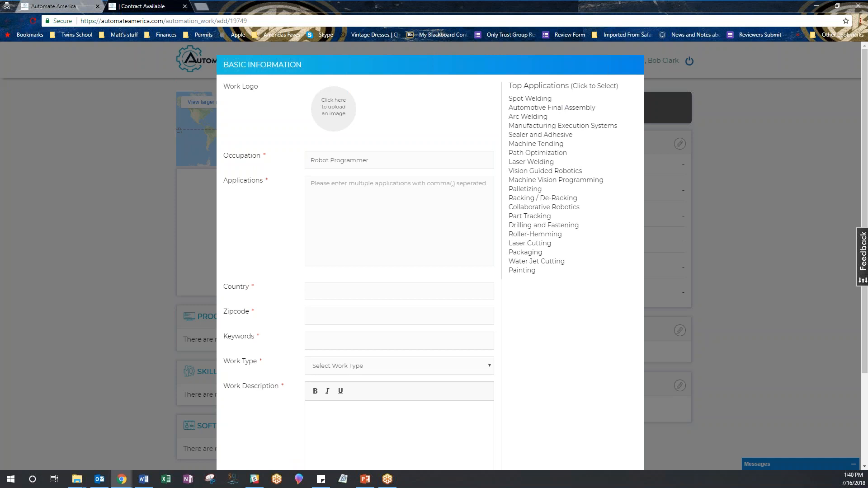
{"action": "left_click", "coordinate": [545, 100]}
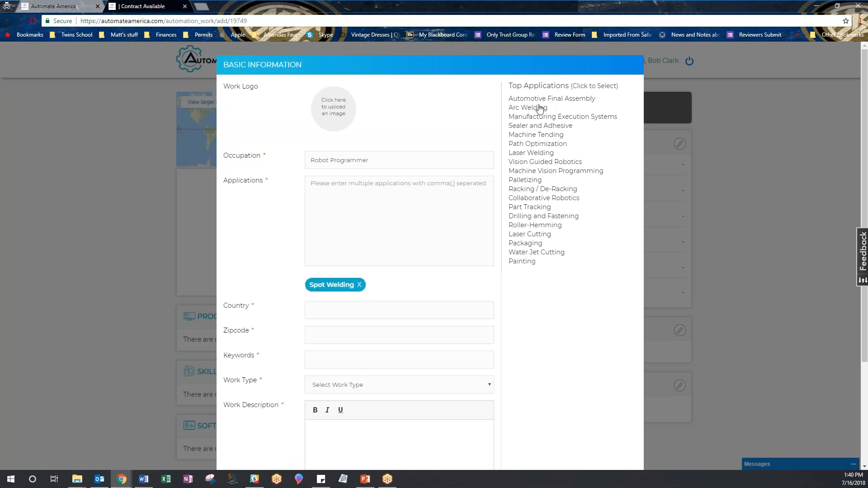
{"action": "left_click", "coordinate": [539, 110]}
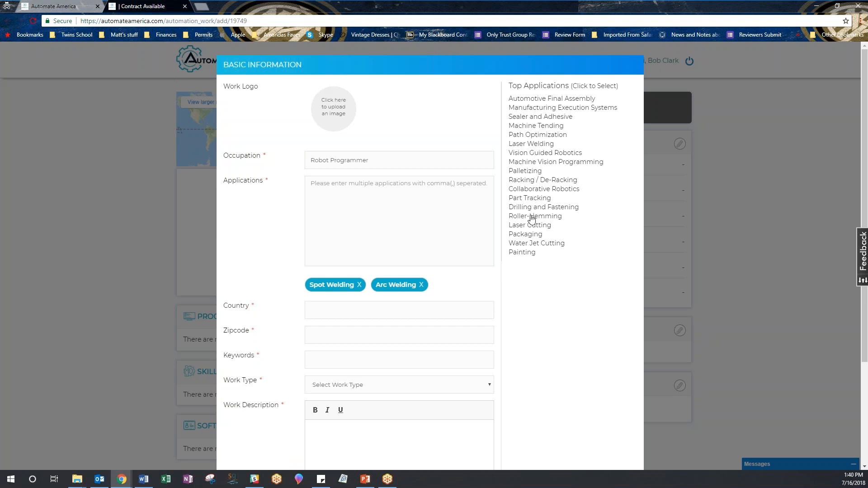
{"action": "left_click", "coordinate": [534, 144]}
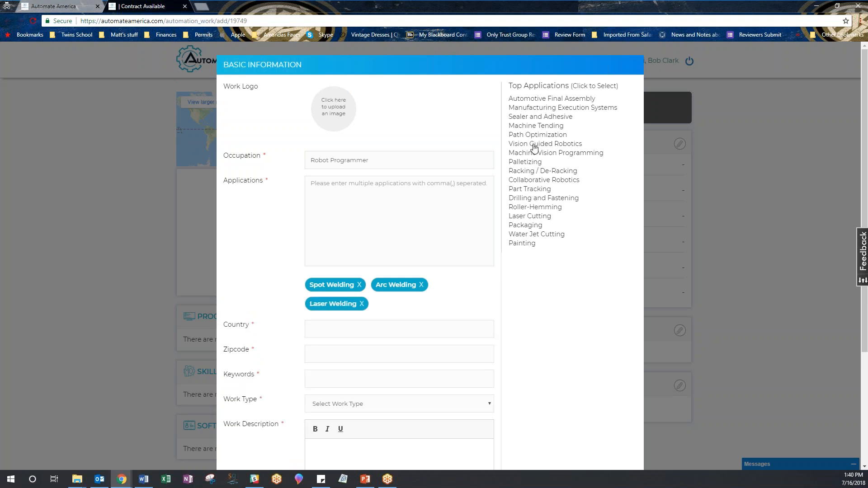
{"action": "left_click", "coordinate": [542, 118]}
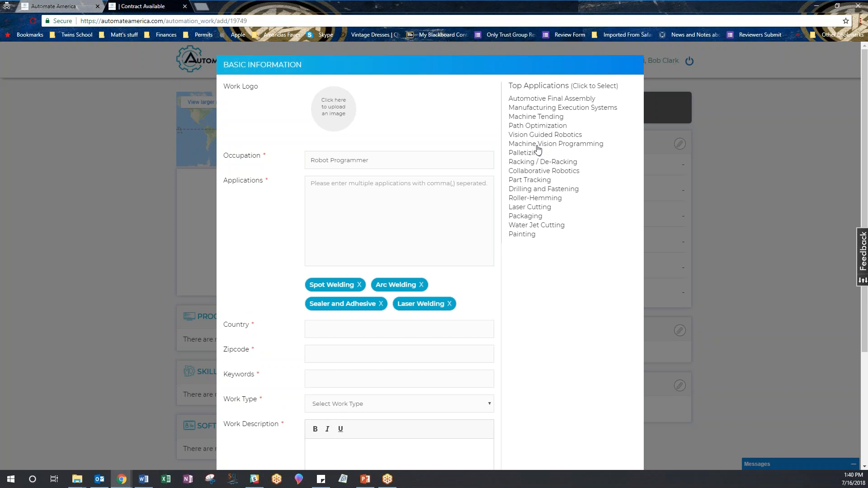
{"action": "left_click", "coordinate": [417, 332]}
- Enter the job site country United State and zipcode 29607
{"action": "type", "text": "U"}
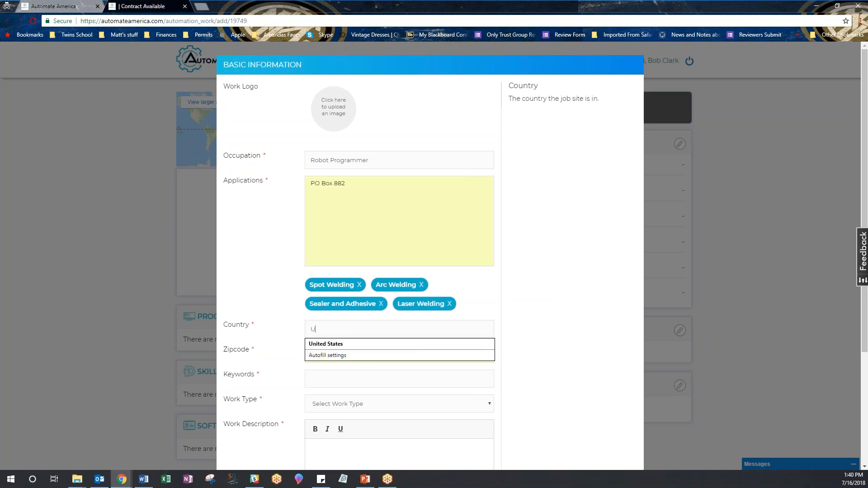
{"action": "type", "text": "nited State"}
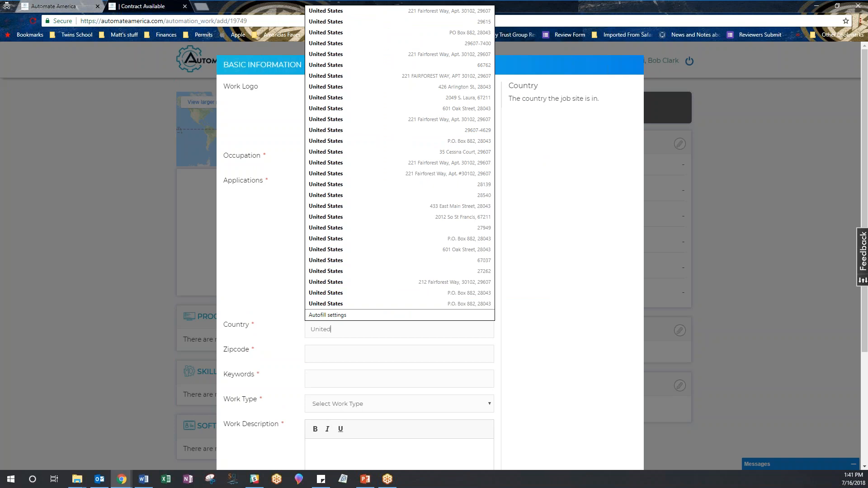
{"action": "key", "text": "Tab"}
{"action": "type", "text": "29607"}
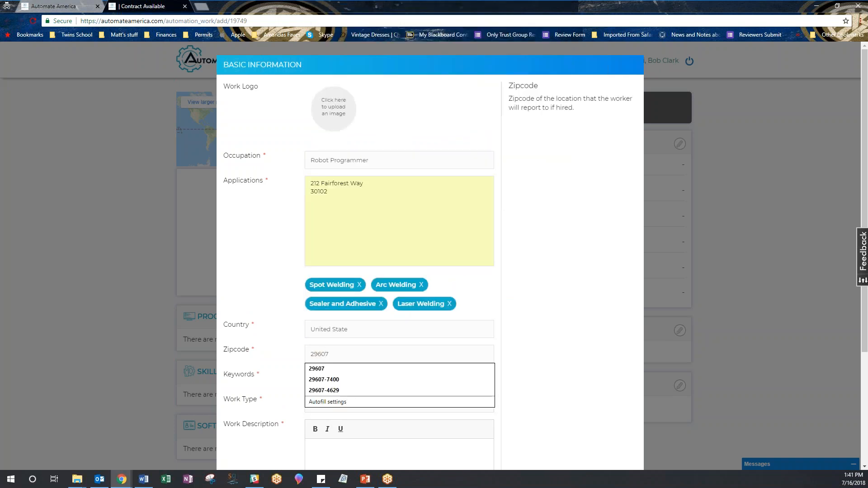
{"action": "left_click", "coordinate": [538, 338]}
{"action": "scroll", "coordinate": [553, 316], "scroll_direction": "down", "scroll_amount": 2}
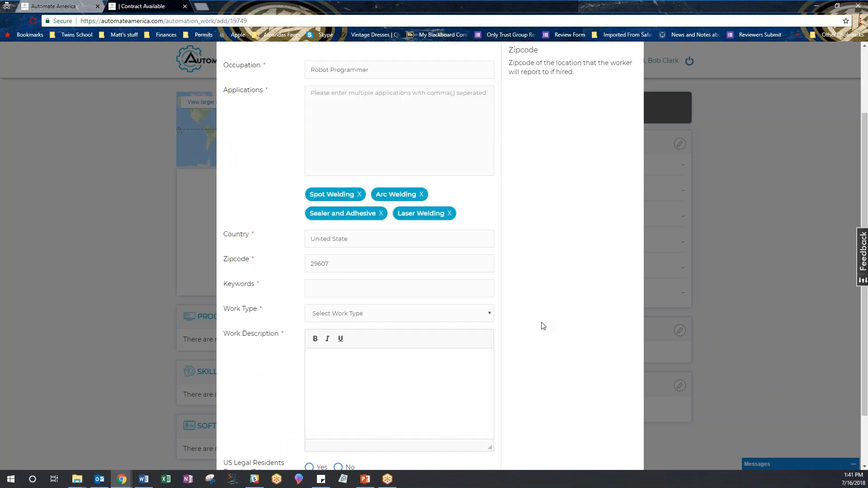
- Add keywords robot, welding, Fanuc and set the work type to Contract
{"action": "left_click", "coordinate": [396, 293]}
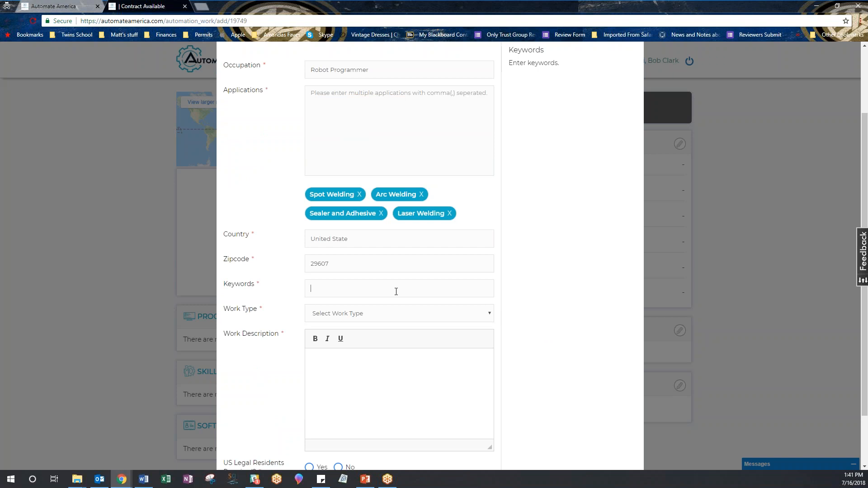
{"action": "type", "text": "robot, welding, Fanuc"}
{"action": "left_click", "coordinate": [395, 315]}
{"action": "left_click", "coordinate": [382, 339]}
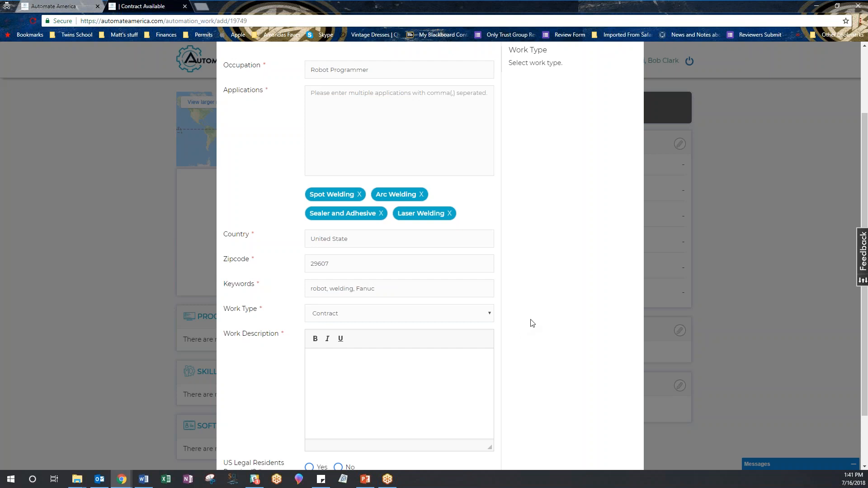
{"action": "scroll", "coordinate": [544, 321], "scroll_direction": "down", "scroll_amount": 2}
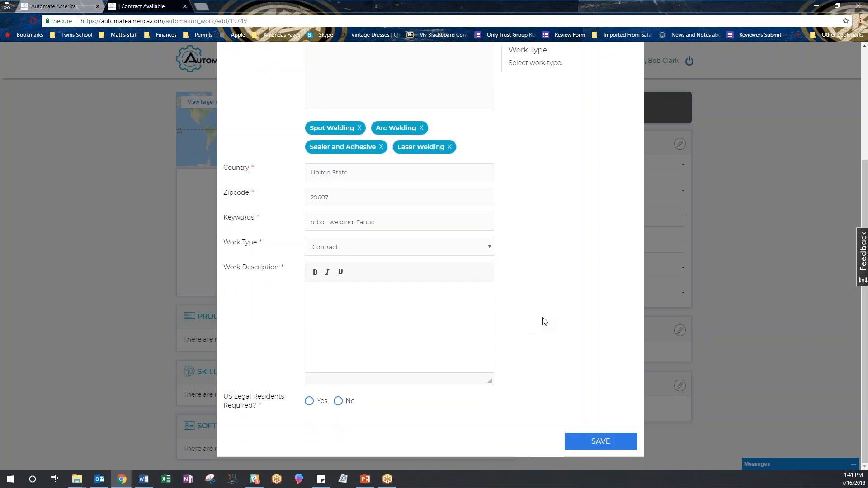
- Write the first description paragraph seeking a Fanuc robot programmer for welding and sealer work
{"action": "left_click", "coordinate": [451, 291]}
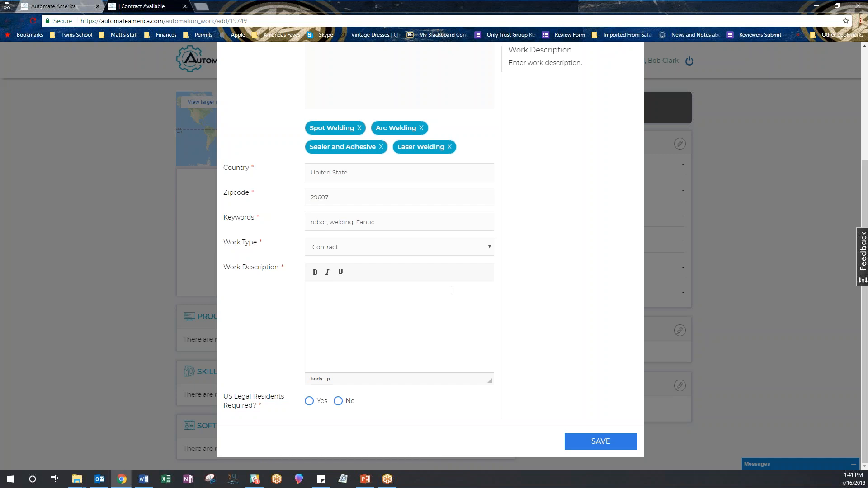
{"action": "type", "text": "Seeking a robot programmer with Fanuc "}
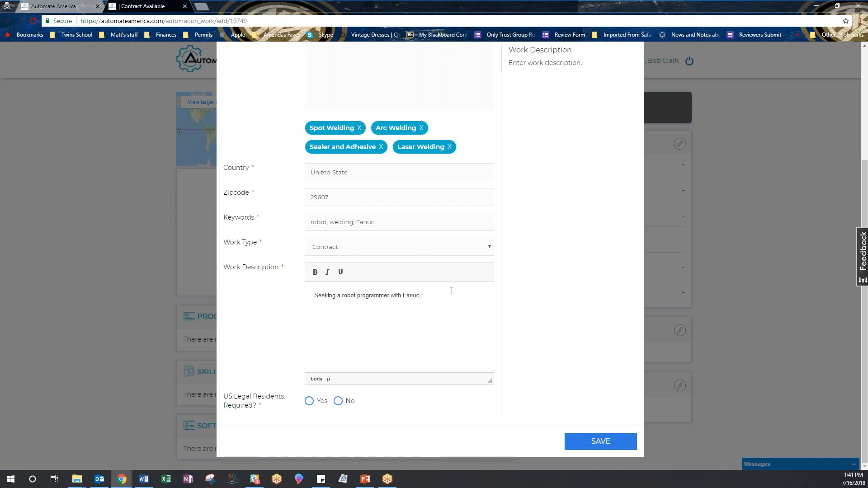
{"action": "type", "text": "experience to "}
{"action": "type", "text": "pr"}
{"action": "type", "text": "erform we"}
{"action": "type", "text": "lding an"}
{"action": "type", "text": "d sealer and a"}
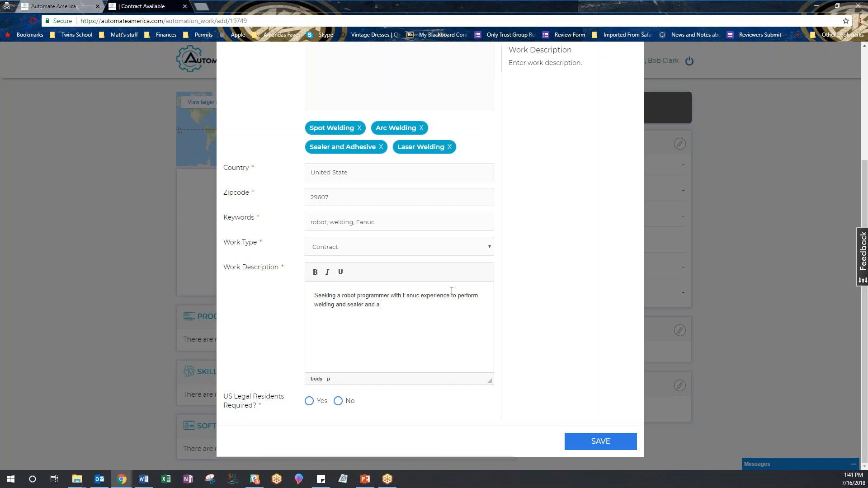
{"action": "type", "text": "dhevi"}
{"action": "type", "text": "ve "}
{"action": "type", "text": "appl"}
{"action": "type", "text": "ications"}
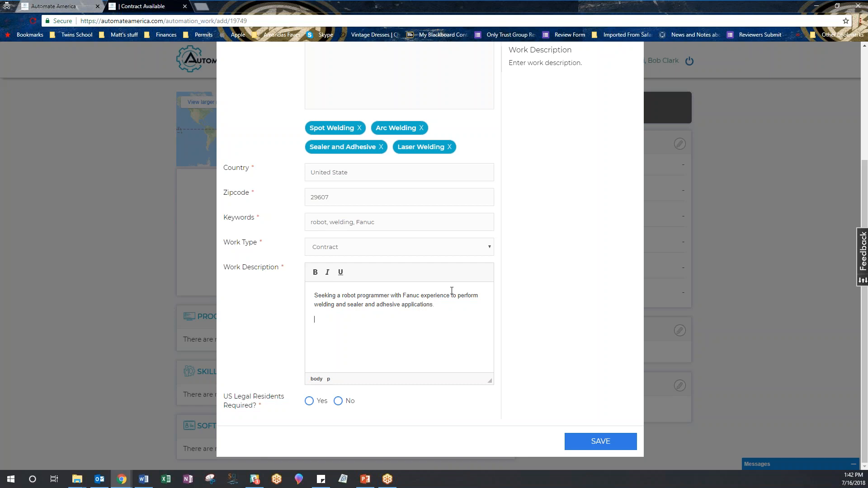
{"action": "key", "text": "Return"}
- Add the 4 weeks welding, 4 weeks sealer and adhesive project paragraph; require US legal residents
{"action": "type", "text": "Project includes 4 weeks of welding and 4 weeks of "}
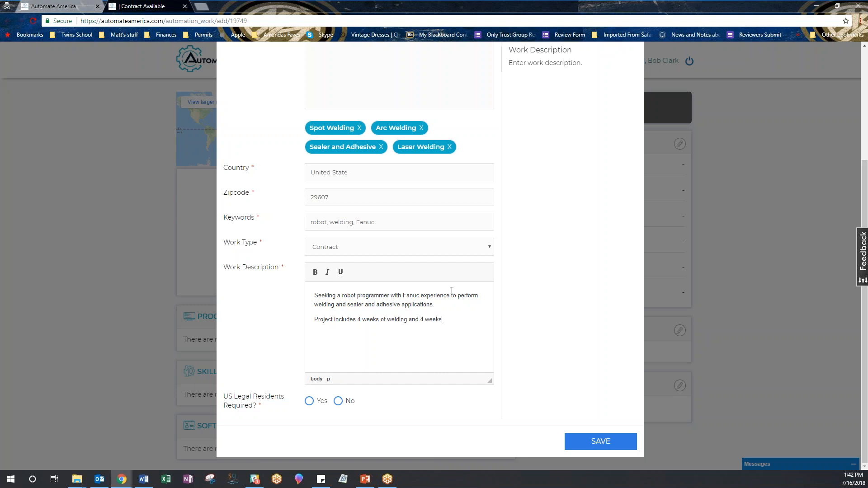
{"action": "type", "text": "sealder"}
{"action": "key", "text": "BackSpace"}
{"action": "key", "text": "BackSpace"}
{"action": "key", "text": "BackSpace"}
{"action": "type", "text": "r and adhesive along with "}
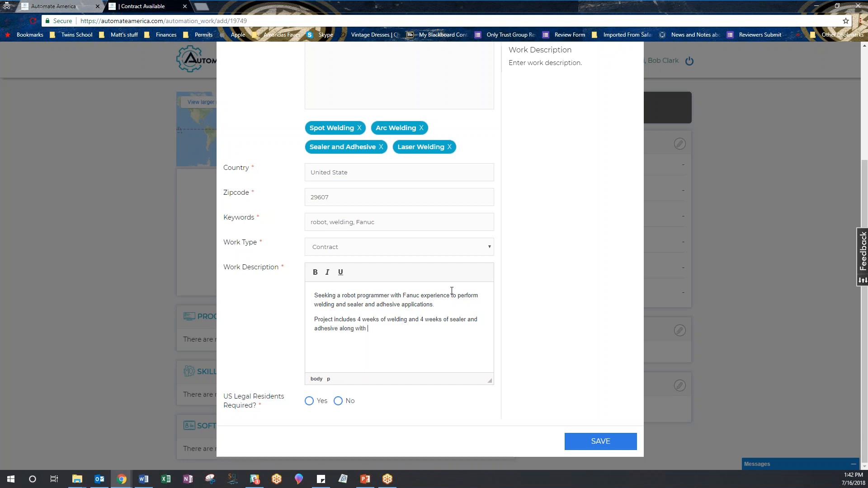
{"action": "type", "text": "additional tim"}
{"action": "type", "text": "e for proejc"}
{"action": "type", "text": "ucftio"}
{"action": "type", "text": "cut"}
{"action": "type", "text": "ion suppo"}
{"action": "left_click", "coordinate": [309, 401]}
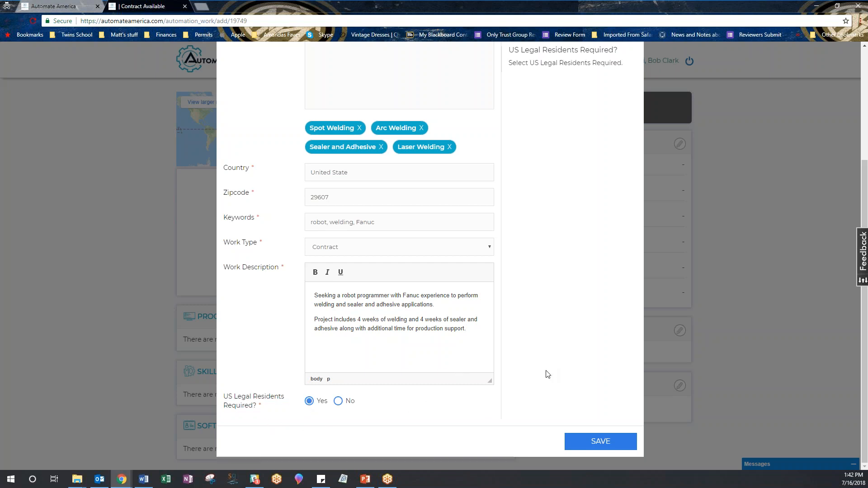
{"action": "scroll", "coordinate": [544, 374], "scroll_direction": "up", "scroll_amount": 4}
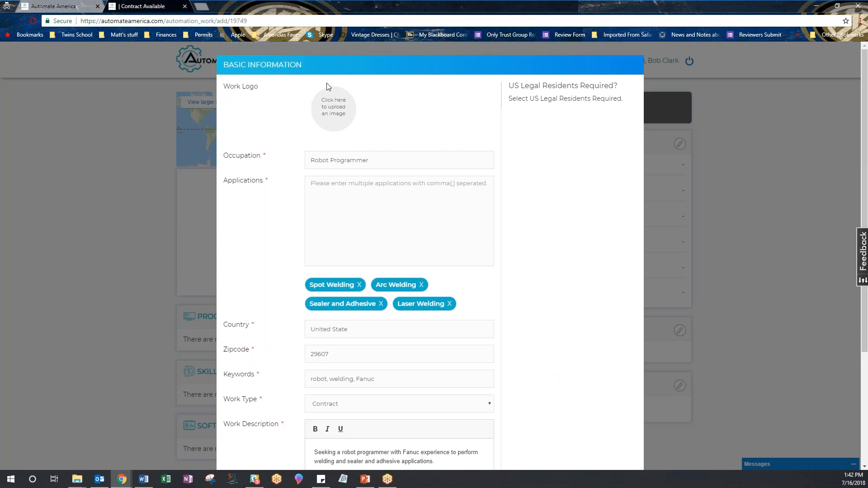
- Start a work logo upload and browse to the Data > 6_PUBLIC folder
{"action": "left_click", "coordinate": [333, 118]}
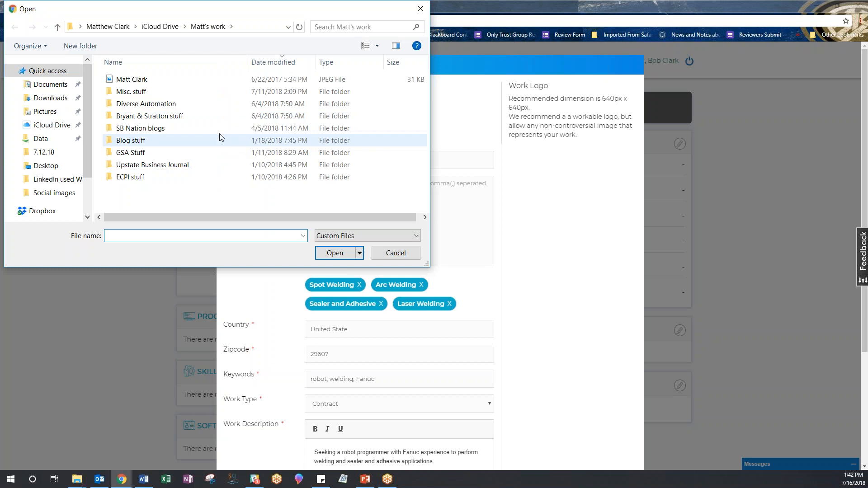
{"action": "left_click", "coordinate": [58, 180]}
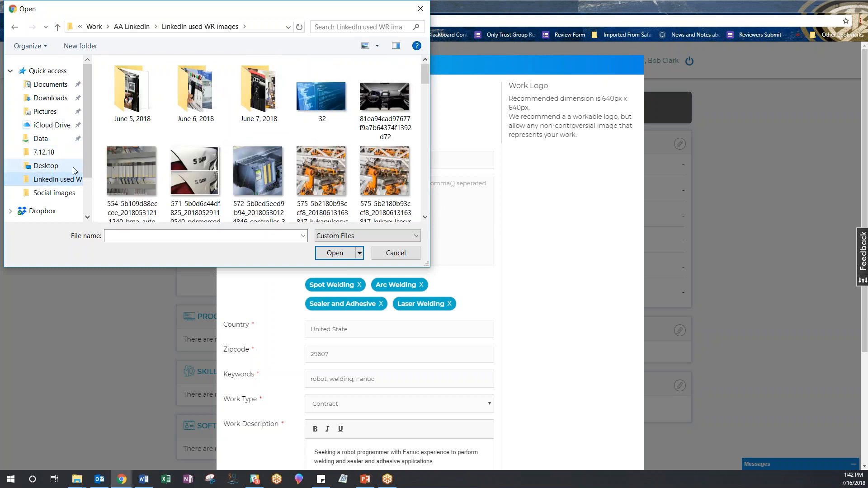
{"action": "scroll", "coordinate": [45, 192], "scroll_direction": "down", "scroll_amount": 2}
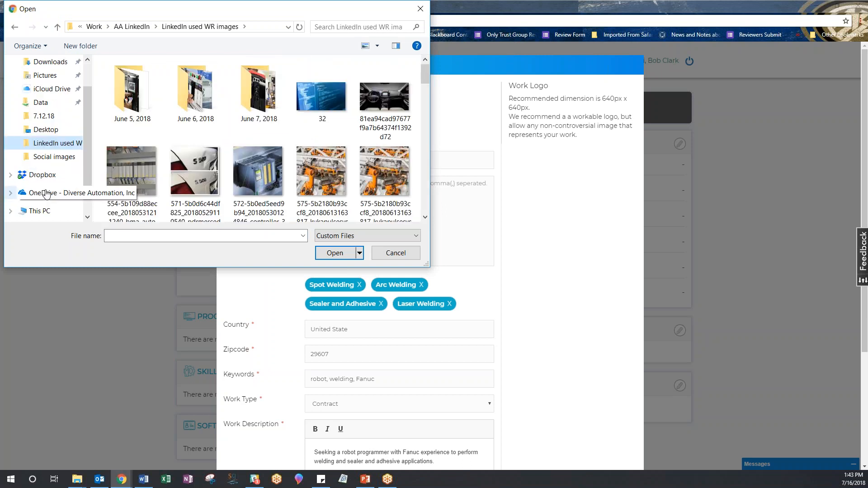
{"action": "scroll", "coordinate": [47, 193], "scroll_direction": "up", "scroll_amount": 3}
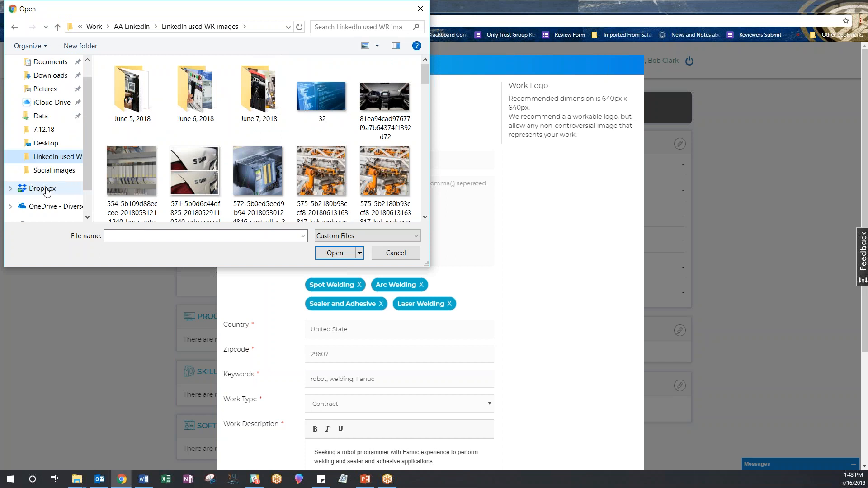
{"action": "left_click", "coordinate": [44, 117]}
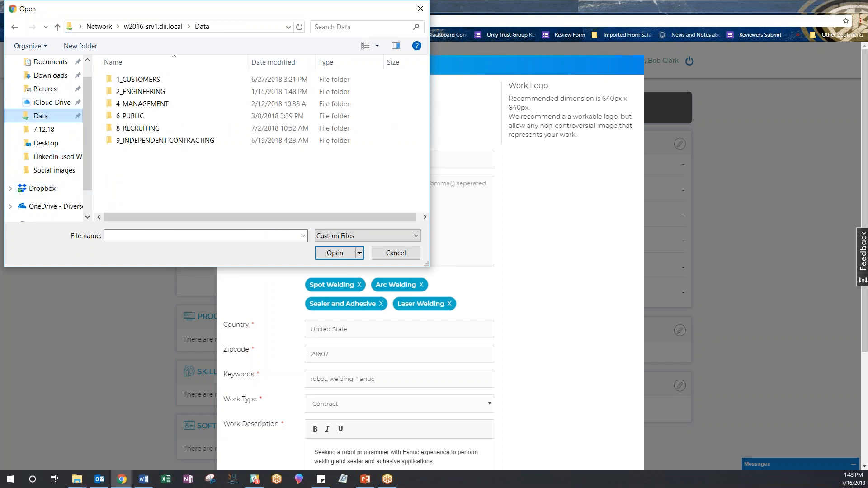
{"action": "left_click", "coordinate": [133, 118]}
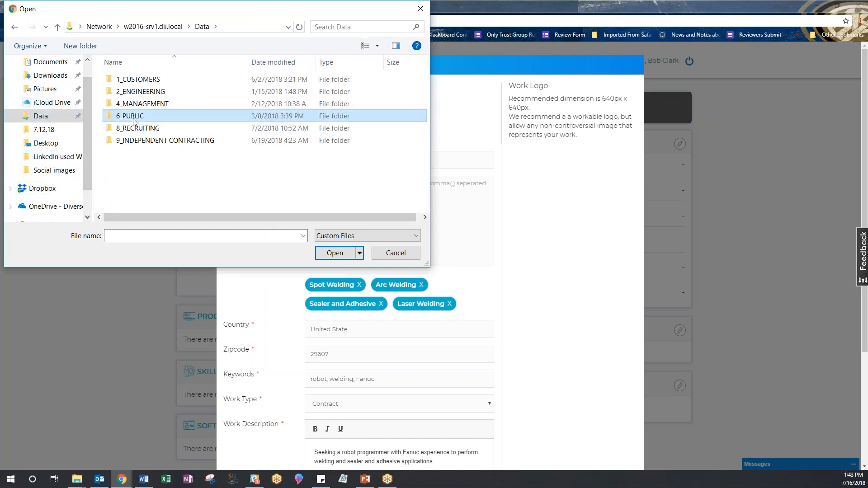
{"action": "double_click", "coordinate": [135, 120]}
- Upload the R-2000iB_210FS truck body spot welding_787 photo from Marketing > Social Media images > Fanuc Pics
{"action": "scroll", "coordinate": [159, 166], "scroll_direction": "down", "scroll_amount": 3}
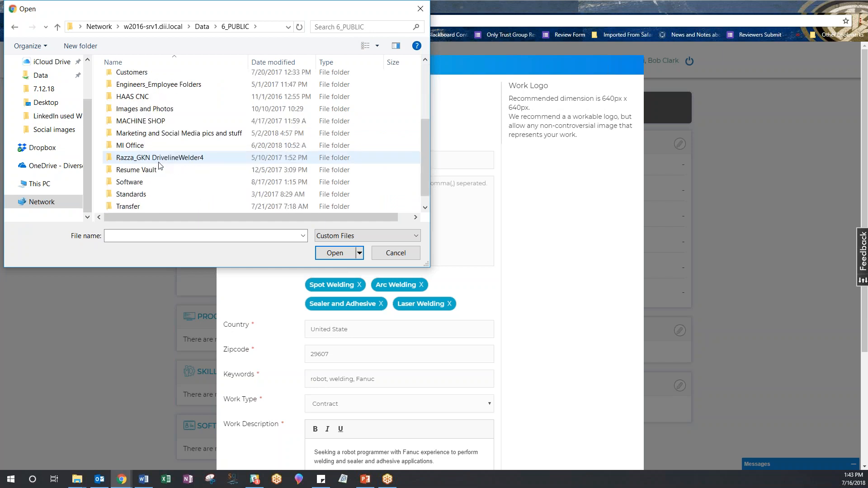
{"action": "double_click", "coordinate": [176, 132]}
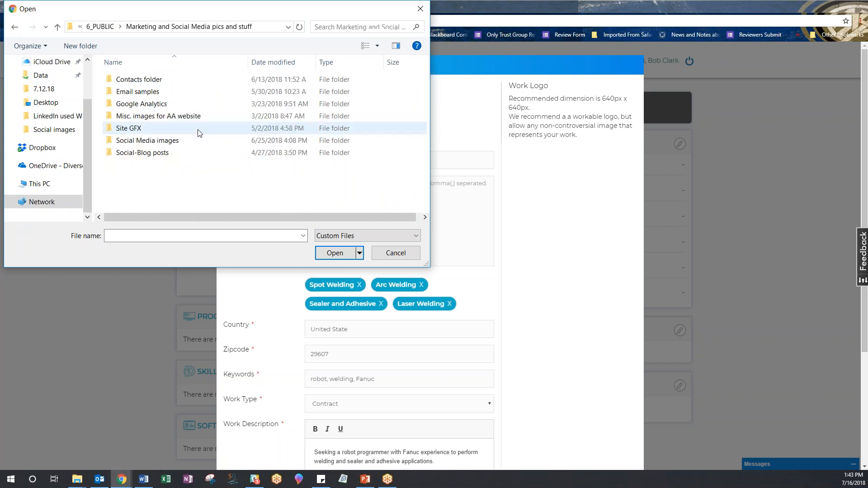
{"action": "double_click", "coordinate": [142, 141]}
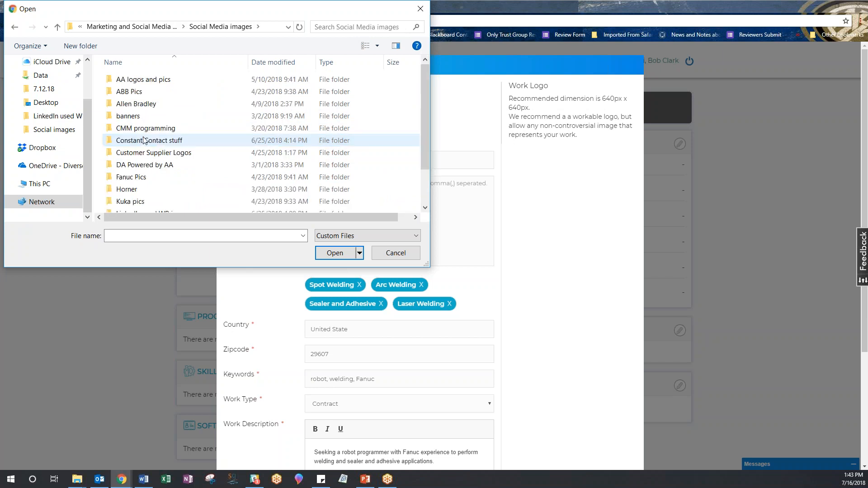
{"action": "scroll", "coordinate": [135, 161], "scroll_direction": "down", "scroll_amount": 1}
{"action": "double_click", "coordinate": [131, 145]}
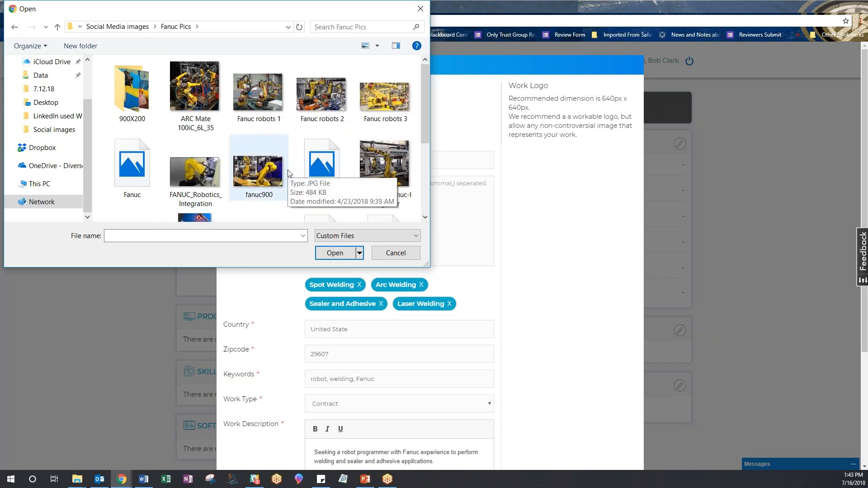
{"action": "scroll", "coordinate": [288, 173], "scroll_direction": "down", "scroll_amount": 5}
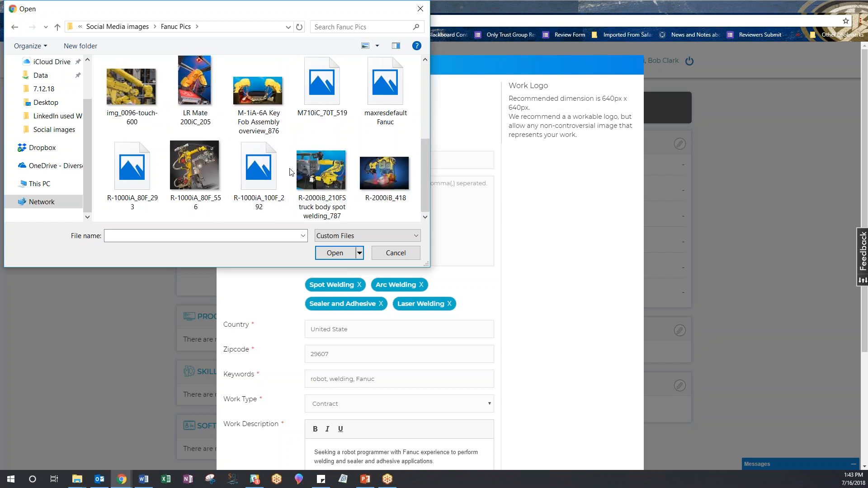
{"action": "left_click", "coordinate": [316, 165]}
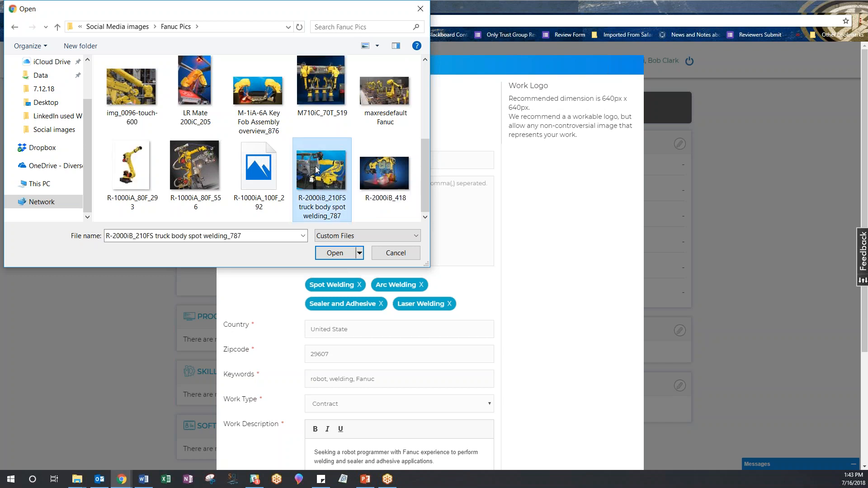
{"action": "left_click", "coordinate": [342, 252]}
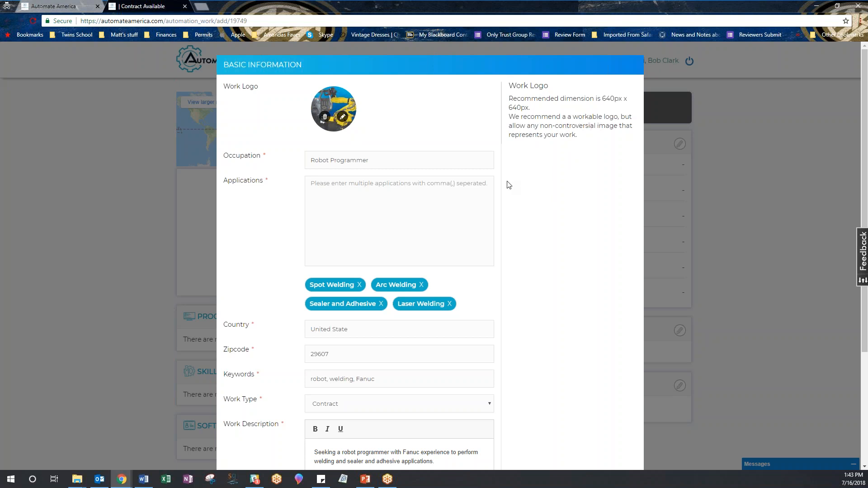
{"action": "scroll", "coordinate": [508, 184], "scroll_direction": "down", "scroll_amount": 4}
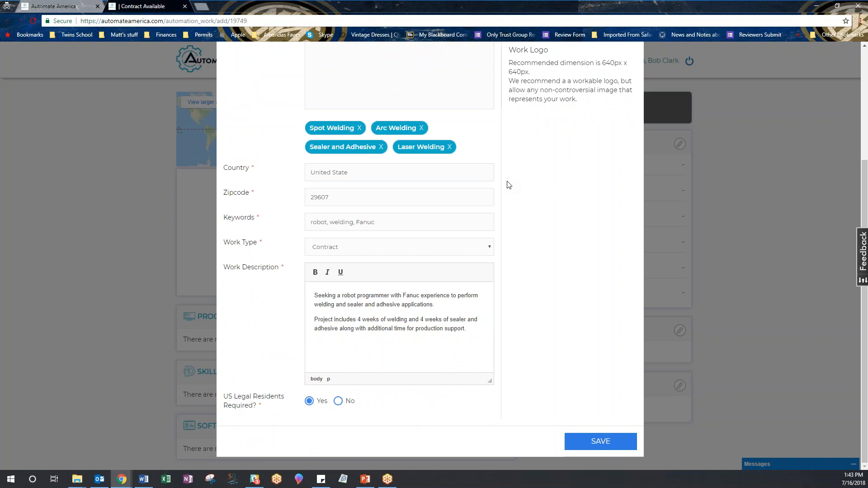
{"action": "scroll", "coordinate": [509, 184], "scroll_direction": "up", "scroll_amount": 1}
- Correct the country entry from United State to United States
{"action": "left_click", "coordinate": [356, 219]}
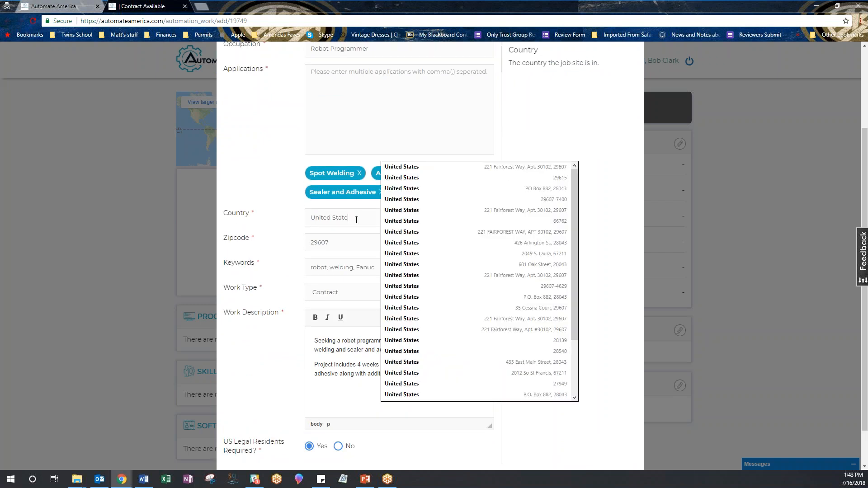
{"action": "type", "text": "s"}
{"action": "left_click", "coordinate": [543, 201]}
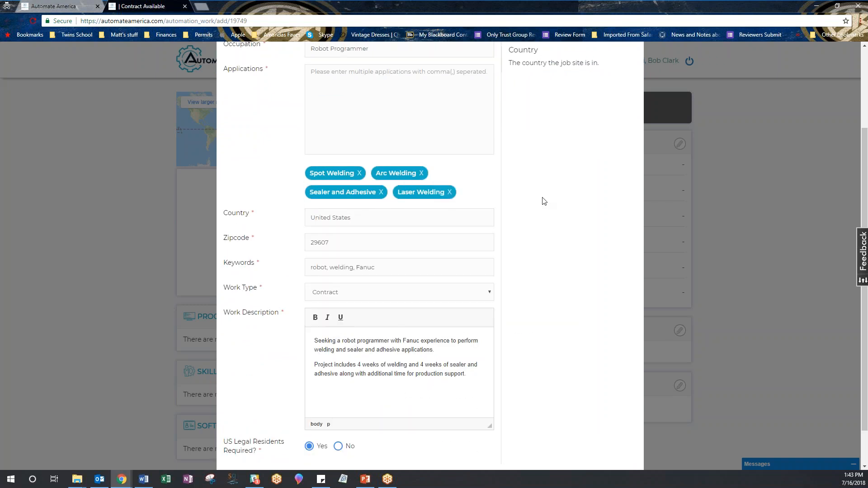
- Save the basic information, creating the Robot Programmer draft work page
{"action": "scroll", "coordinate": [544, 202], "scroll_direction": "up", "scroll_amount": 3}
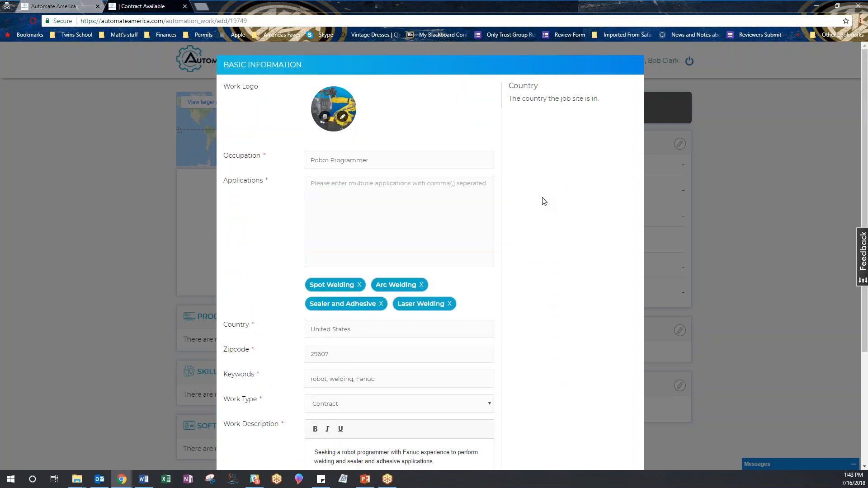
{"action": "scroll", "coordinate": [543, 201], "scroll_direction": "down", "scroll_amount": 4}
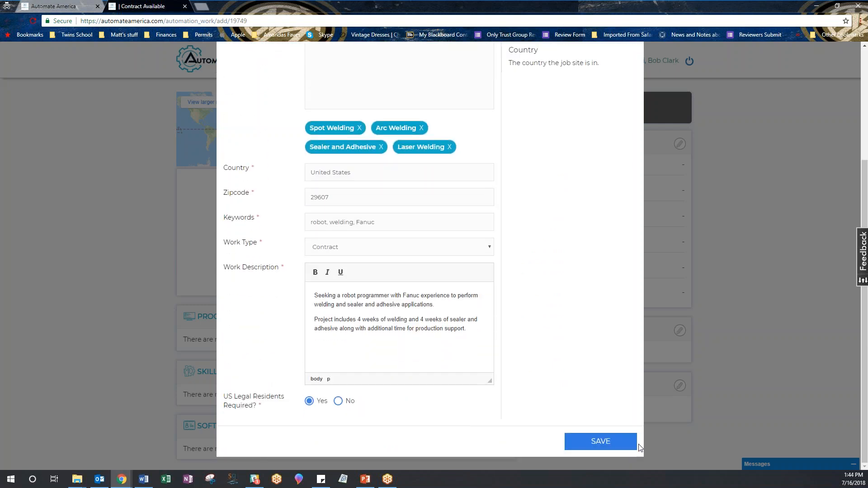
{"action": "left_click", "coordinate": [606, 443]}
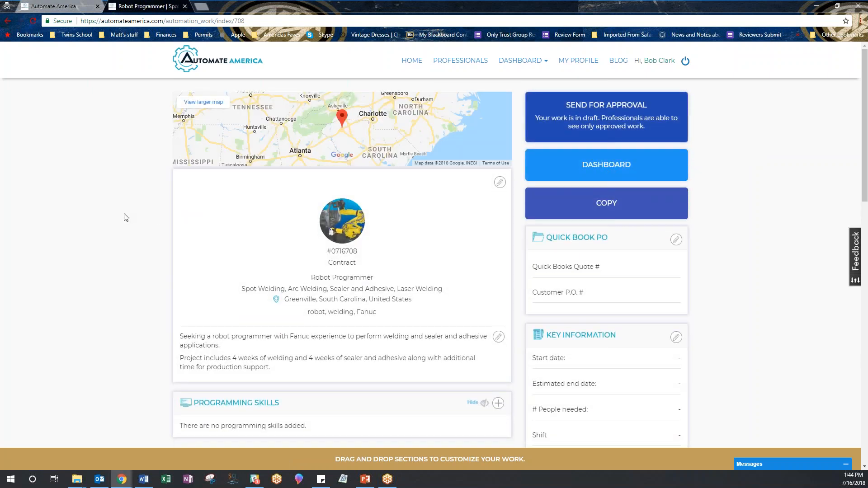
{"action": "scroll", "coordinate": [126, 217], "scroll_direction": "down", "scroll_amount": 2}
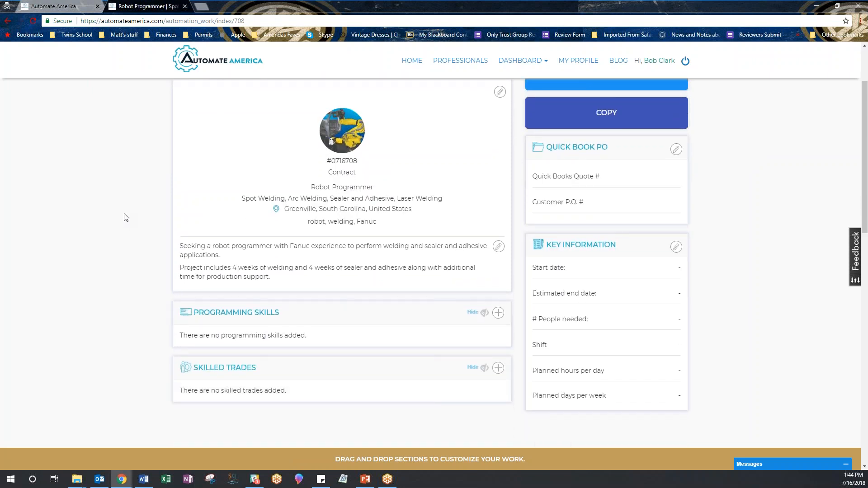
{"action": "scroll", "coordinate": [125, 217], "scroll_direction": "down", "scroll_amount": 3}
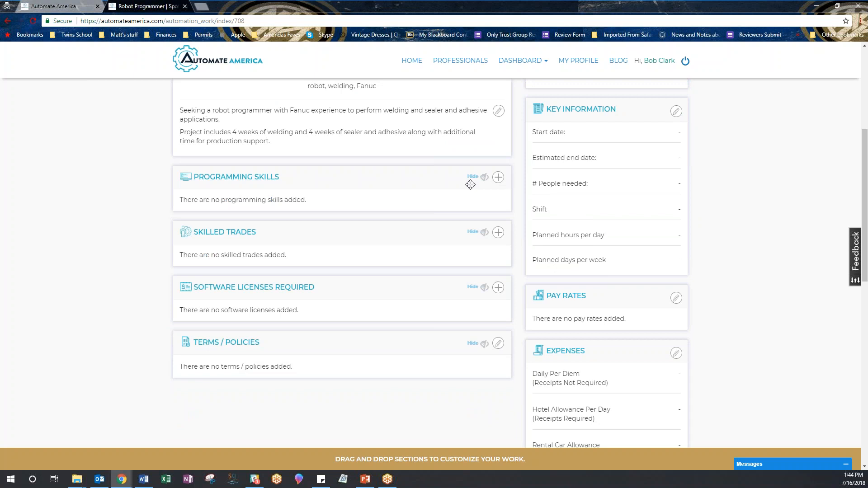
- Add a programming skill with manufacturer Fanuc and models R-30iA, R-30iB, SpotTool, Arc Tool
{"action": "left_click", "coordinate": [497, 177]}
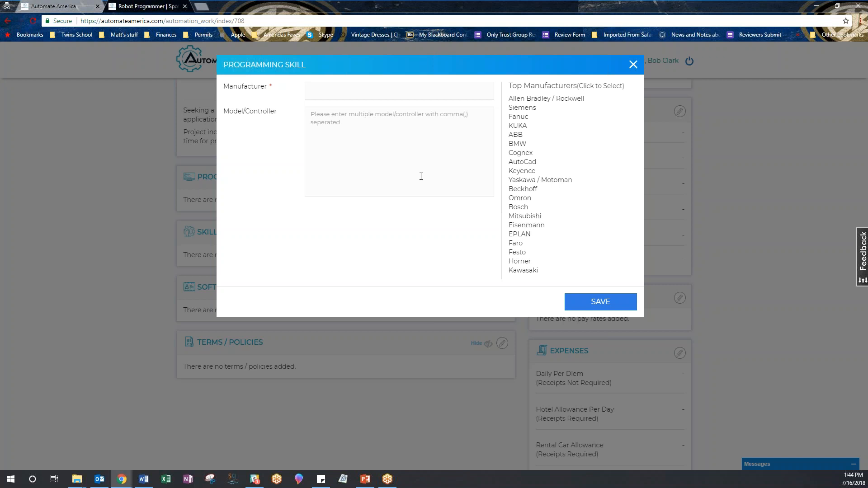
{"action": "left_click", "coordinate": [517, 117]}
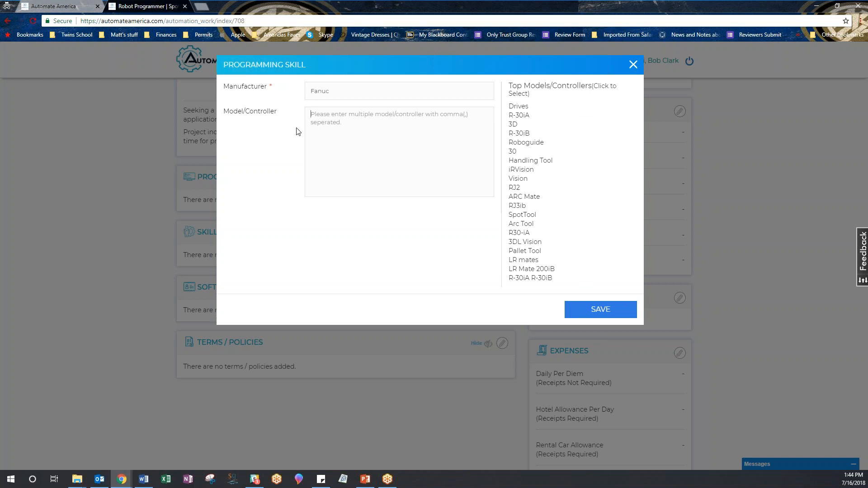
{"action": "left_click", "coordinate": [524, 117]}
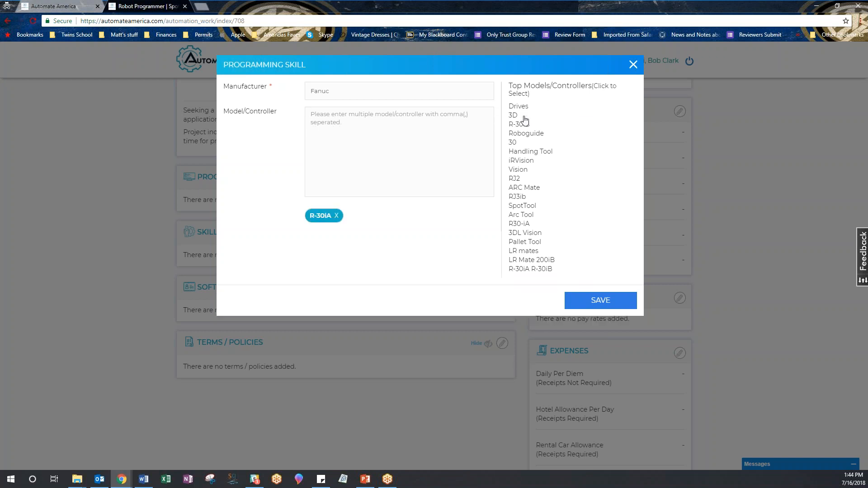
{"action": "left_click", "coordinate": [526, 127]}
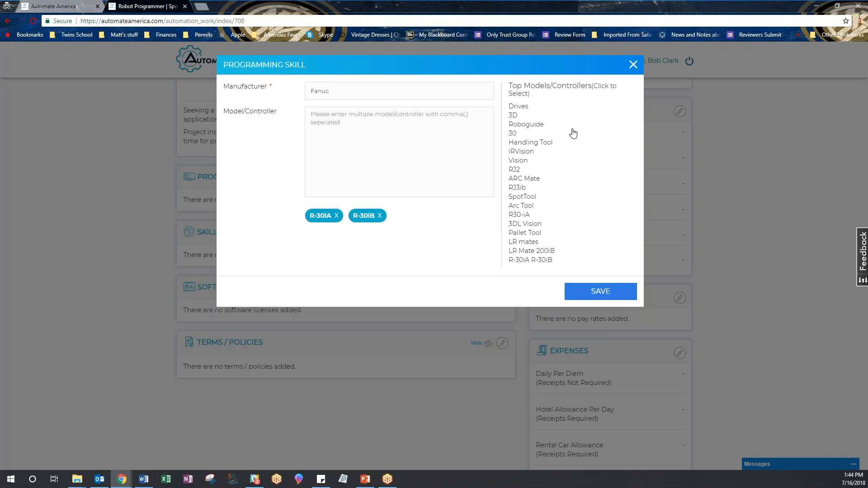
{"action": "left_click", "coordinate": [532, 197]}
{"action": "left_click", "coordinate": [532, 197]}
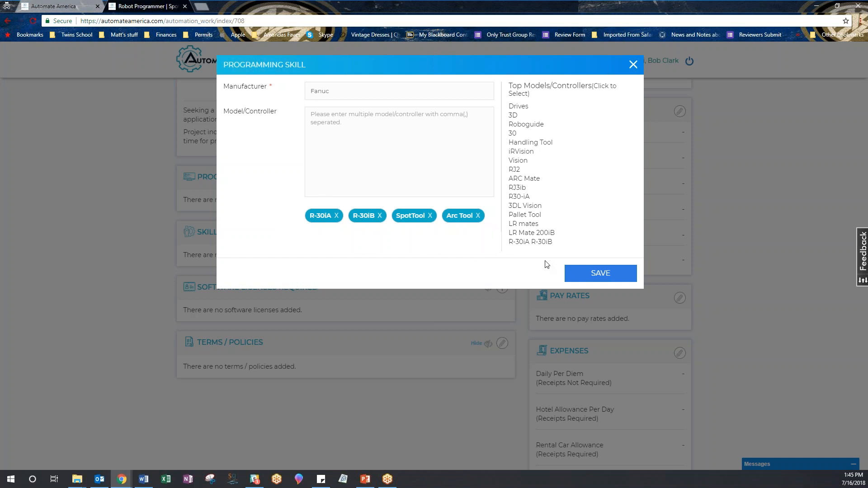
{"action": "left_click", "coordinate": [590, 276]}
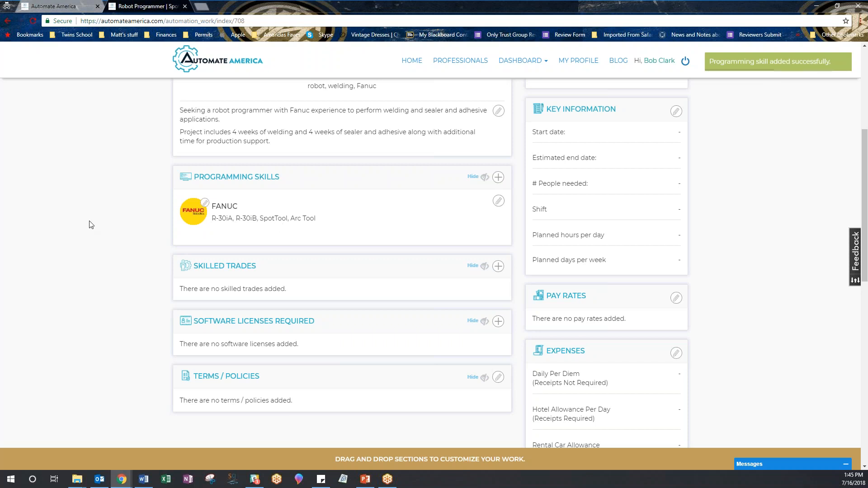
{"action": "scroll", "coordinate": [89, 223], "scroll_direction": "down", "scroll_amount": 1}
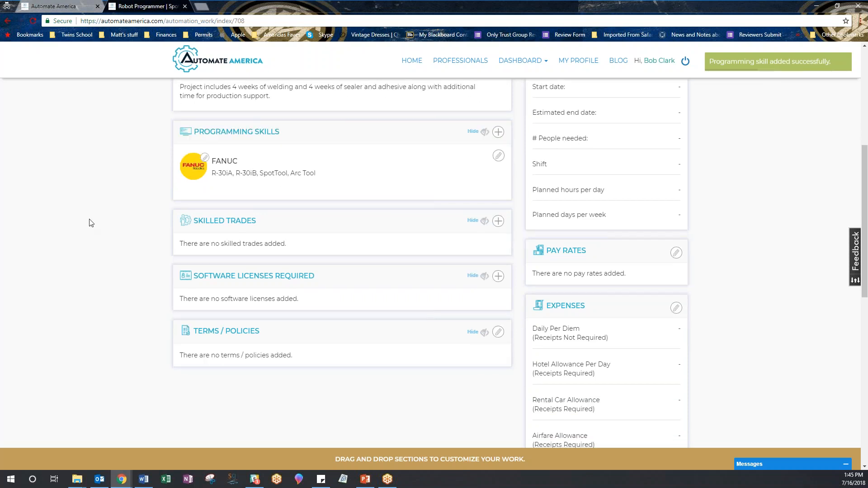
- Choose Weld Inspection, Manual Welder and Spot Welding from Top Skilled Trades and save them
{"action": "left_click", "coordinate": [499, 224]}
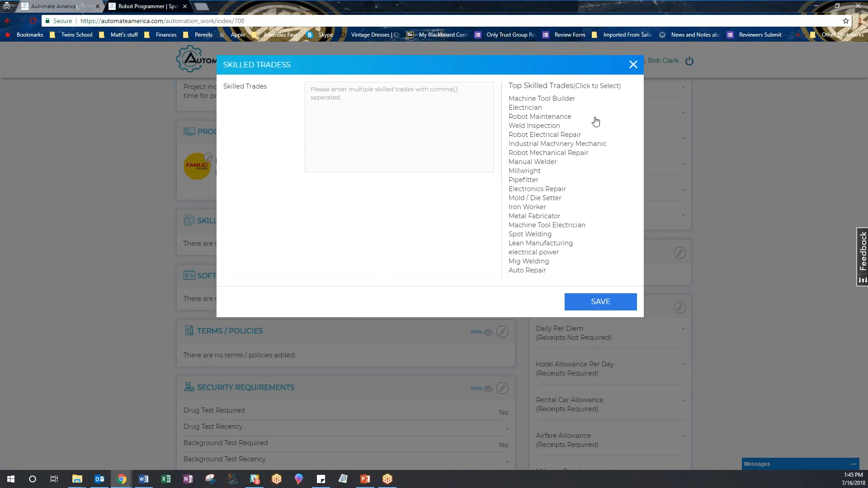
{"action": "left_click", "coordinate": [554, 127]}
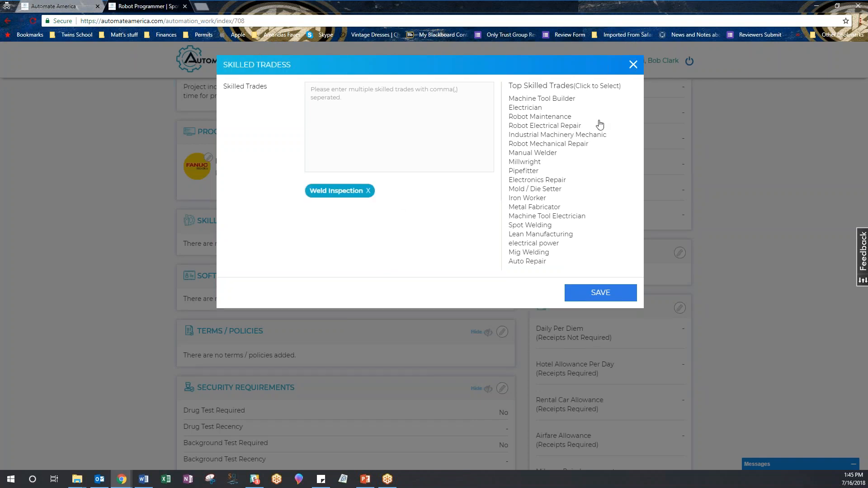
{"action": "left_click", "coordinate": [545, 154]}
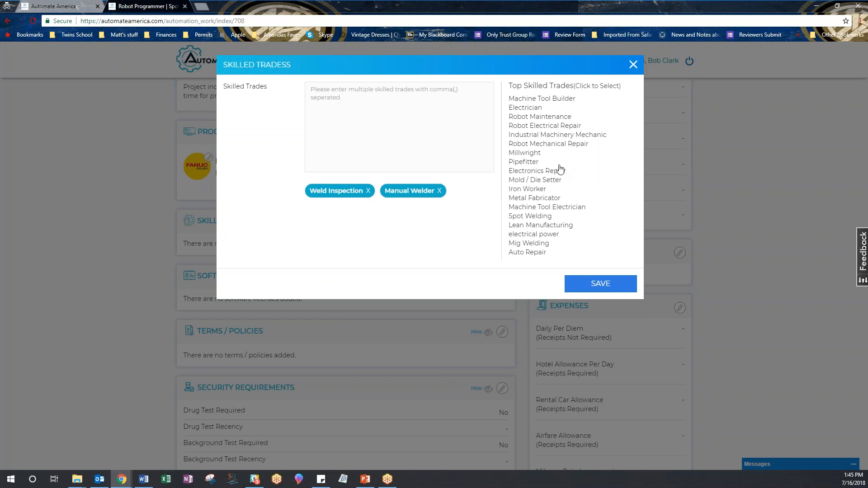
{"action": "left_click", "coordinate": [543, 217]}
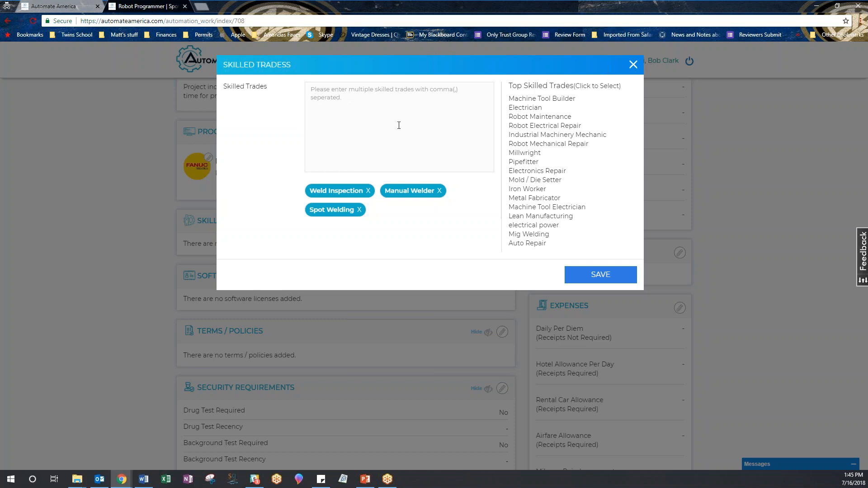
{"action": "left_click", "coordinate": [601, 275]}
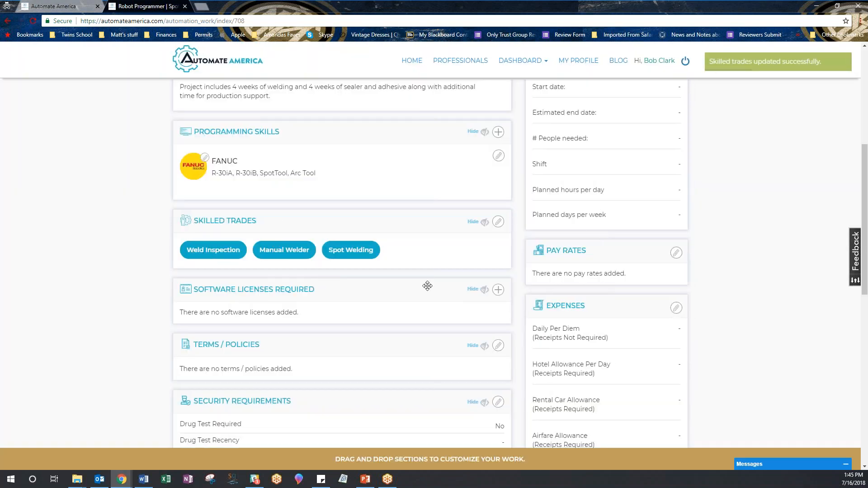
- Add Fanuc Roboguide as a Good to have software license and save it
{"action": "left_click", "coordinate": [498, 289]}
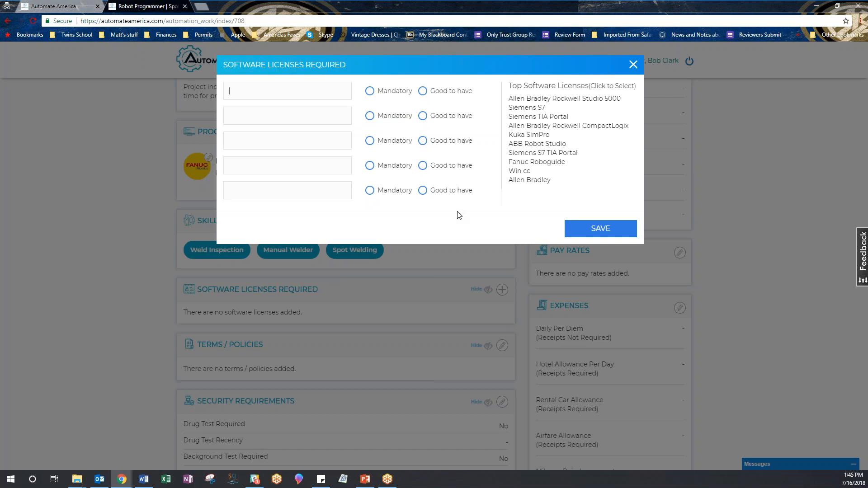
{"action": "left_click", "coordinate": [537, 161]}
{"action": "left_click", "coordinate": [421, 92]}
{"action": "left_click", "coordinate": [601, 228]}
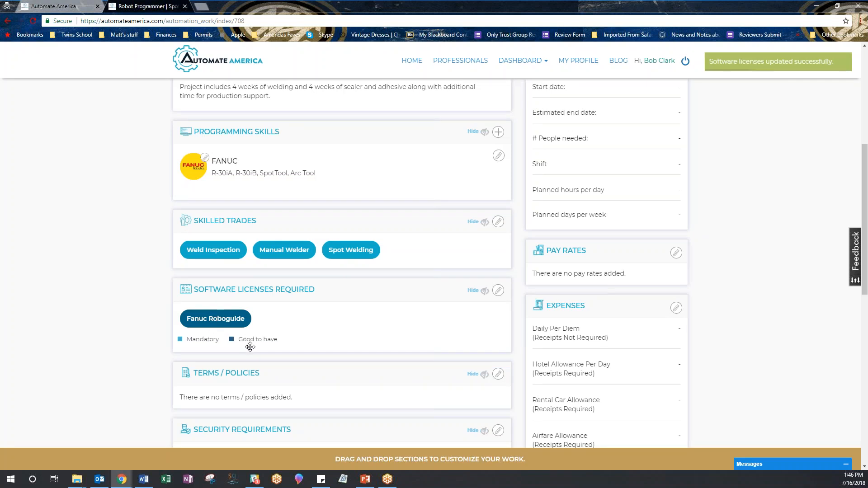
{"action": "scroll", "coordinate": [117, 313], "scroll_direction": "down", "scroll_amount": 3}
{"action": "scroll", "coordinate": [118, 313], "scroll_direction": "down", "scroll_amount": 3}
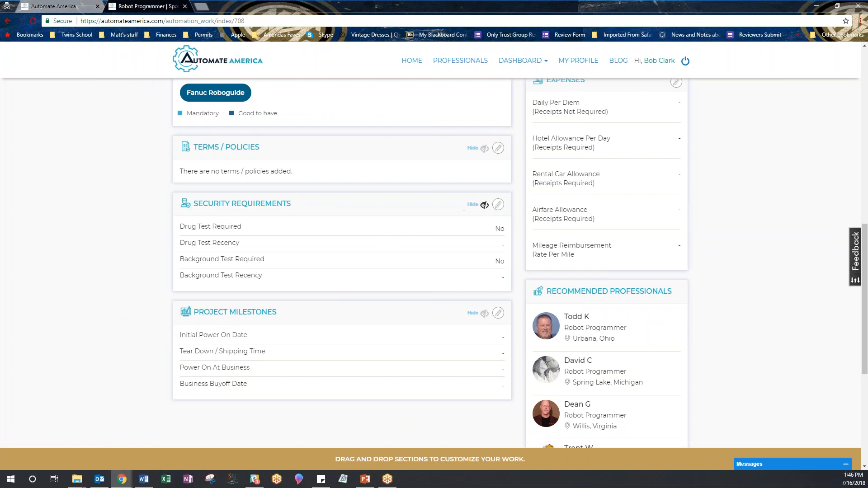
- Require a drug test within 30 days with no background test, then save
{"action": "left_click", "coordinate": [498, 206]}
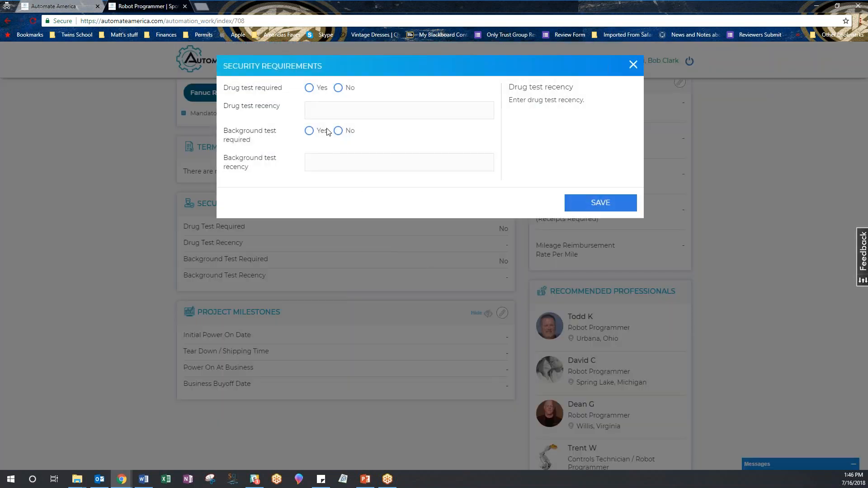
{"action": "left_click", "coordinate": [309, 88]}
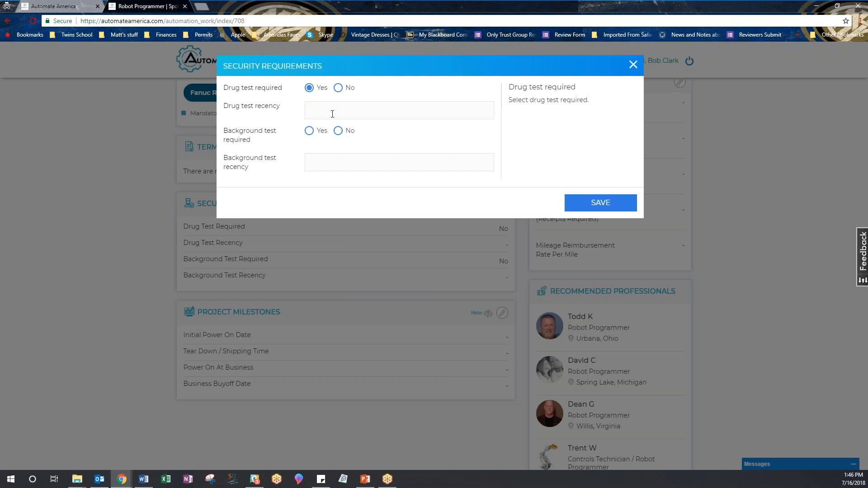
{"action": "left_click", "coordinate": [332, 111]}
{"action": "type", "text": "30 days"}
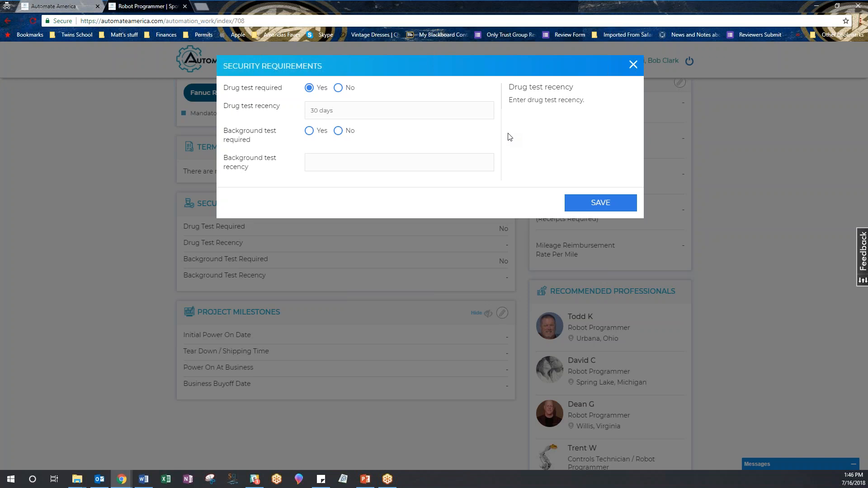
{"action": "left_click", "coordinate": [338, 131]}
{"action": "left_click", "coordinate": [626, 203]}
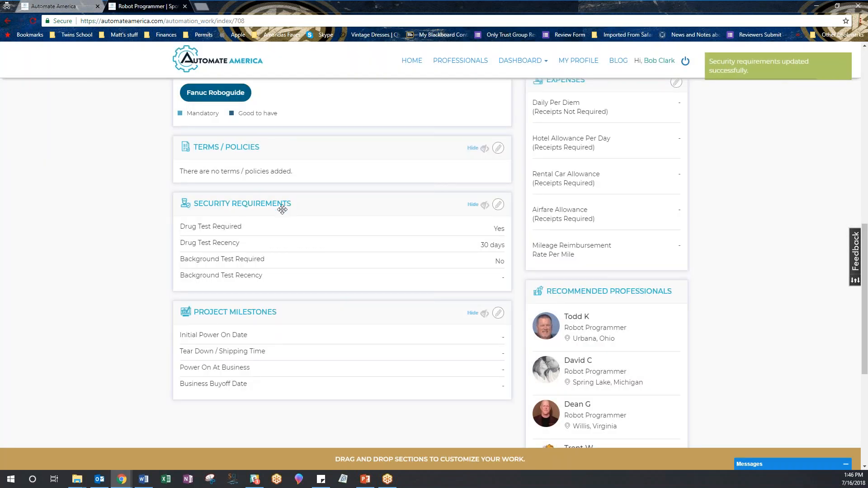
- Add OSHA 10 as a Mandatory safety pass and save it
{"action": "scroll", "coordinate": [108, 219], "scroll_direction": "down", "scroll_amount": 3}
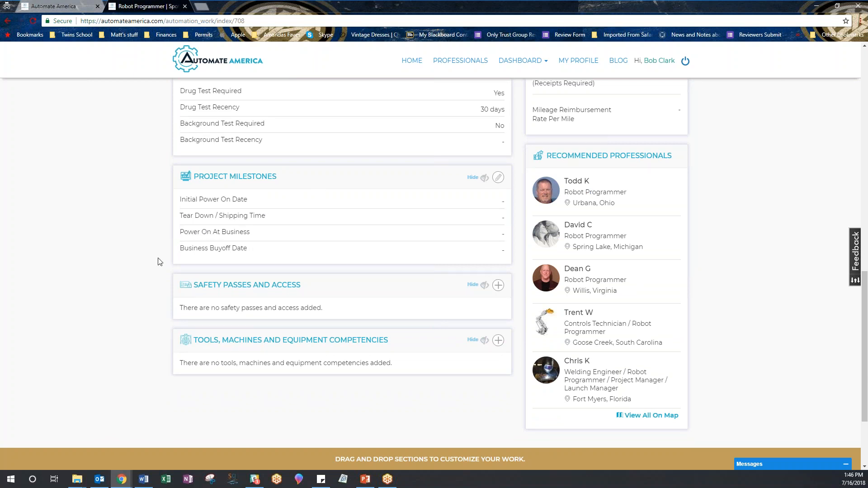
{"action": "left_click", "coordinate": [498, 285]}
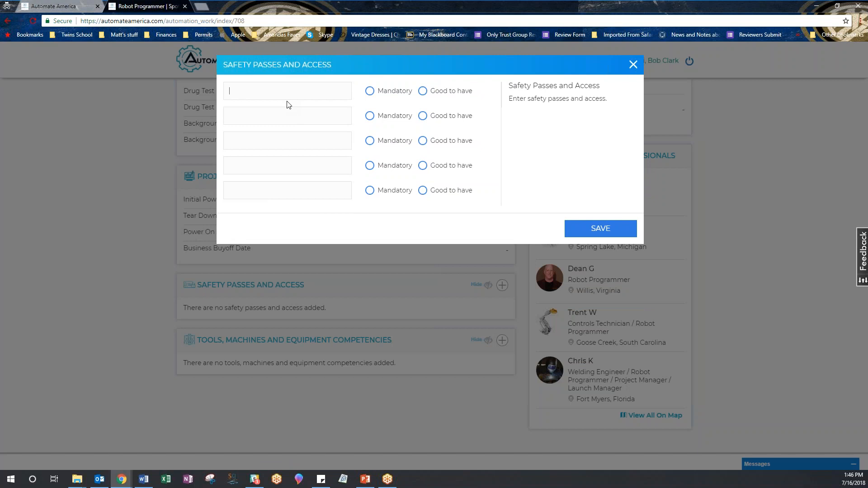
{"action": "type", "text": "OSHA 10"}
{"action": "left_click", "coordinate": [369, 90]}
{"action": "left_click", "coordinate": [601, 230]}
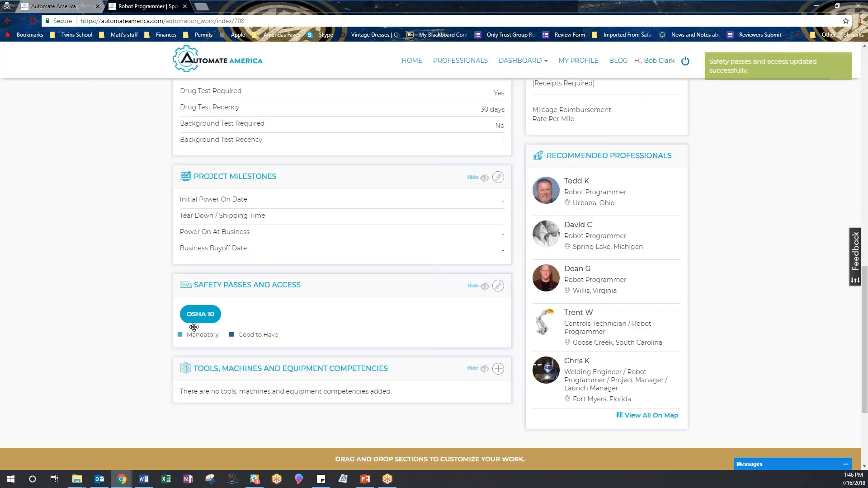
{"action": "scroll", "coordinate": [129, 323], "scroll_direction": "down", "scroll_amount": 3}
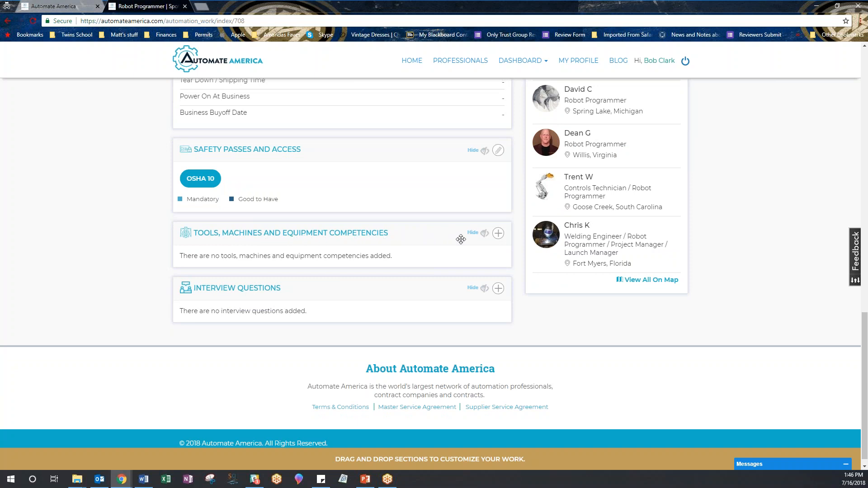
{"action": "left_click", "coordinate": [497, 233]}
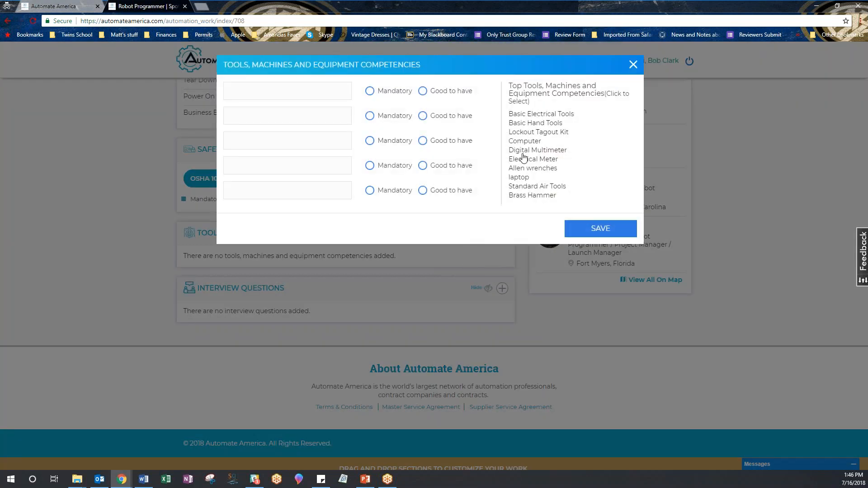
{"action": "left_click", "coordinate": [531, 141]}
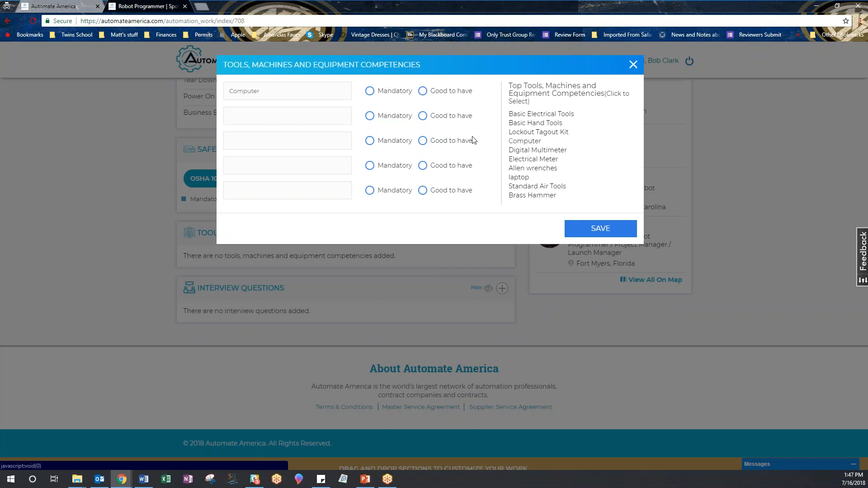
{"action": "left_click", "coordinate": [369, 92]}
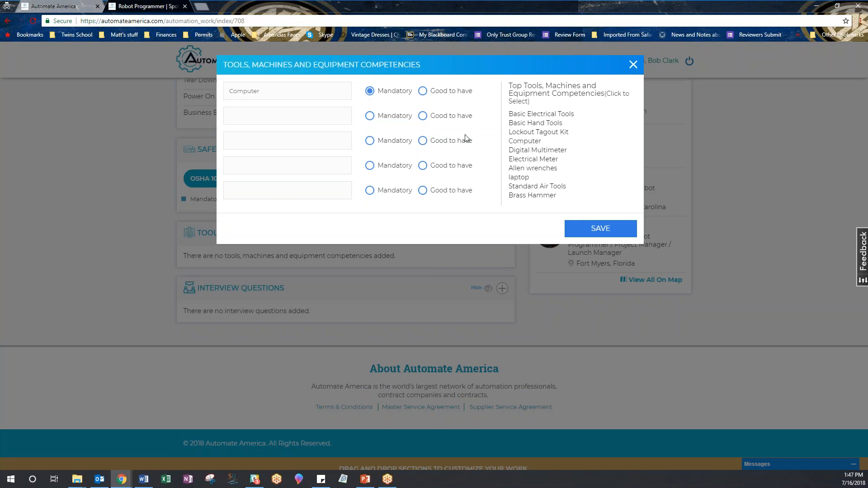
{"action": "left_click", "coordinate": [538, 116]}
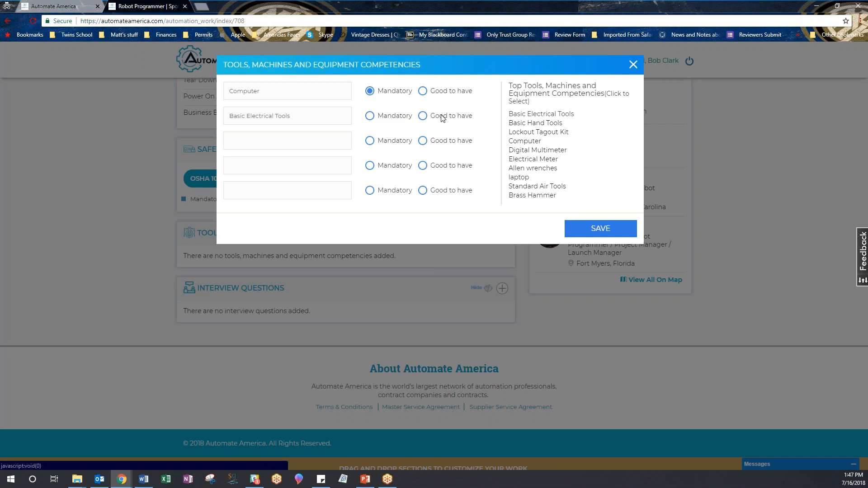
{"action": "left_click", "coordinate": [370, 119]}
{"action": "left_click", "coordinate": [532, 123]}
{"action": "left_click", "coordinate": [370, 140]}
{"action": "left_click", "coordinate": [530, 132]}
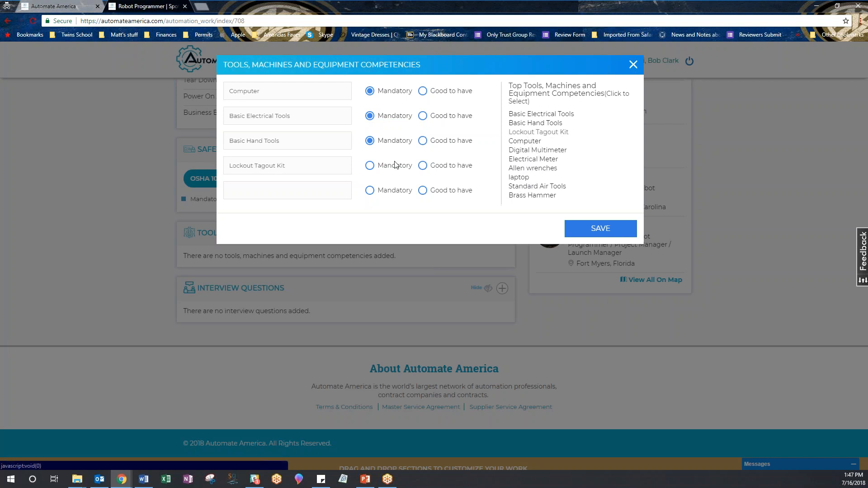
{"action": "left_click", "coordinate": [369, 166]}
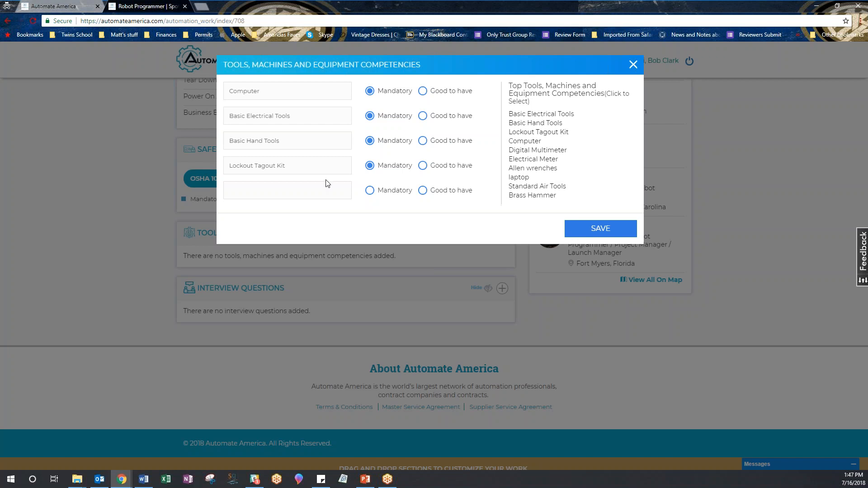
{"action": "left_click", "coordinate": [606, 230]}
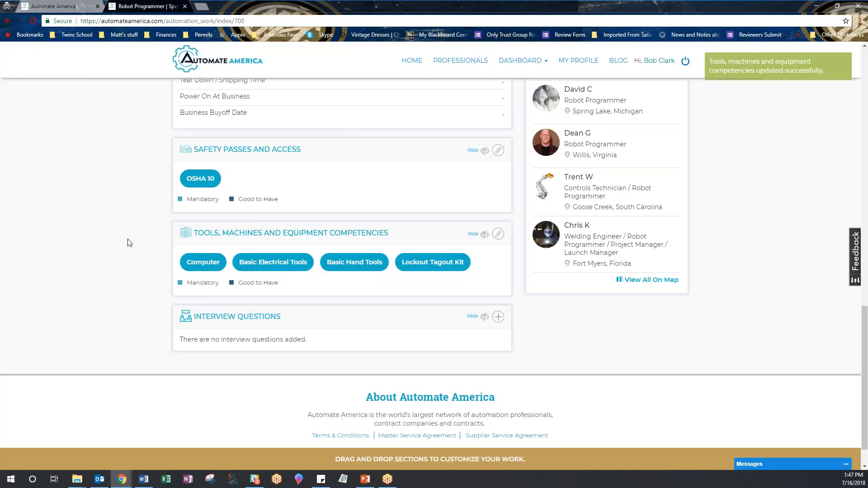
{"action": "scroll", "coordinate": [121, 243], "scroll_direction": "down", "scroll_amount": 1}
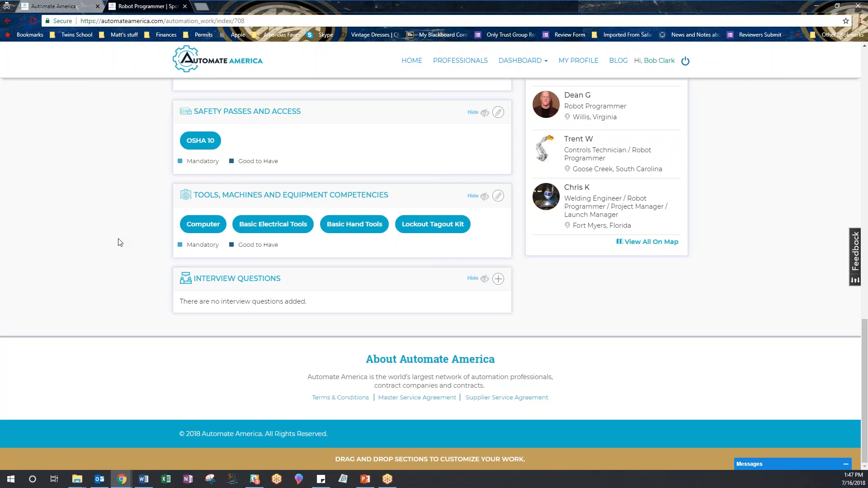
- Enter the Fanuc SpotTool, manual welding and US work authorization interview questions, then save
{"action": "left_click", "coordinate": [498, 279]}
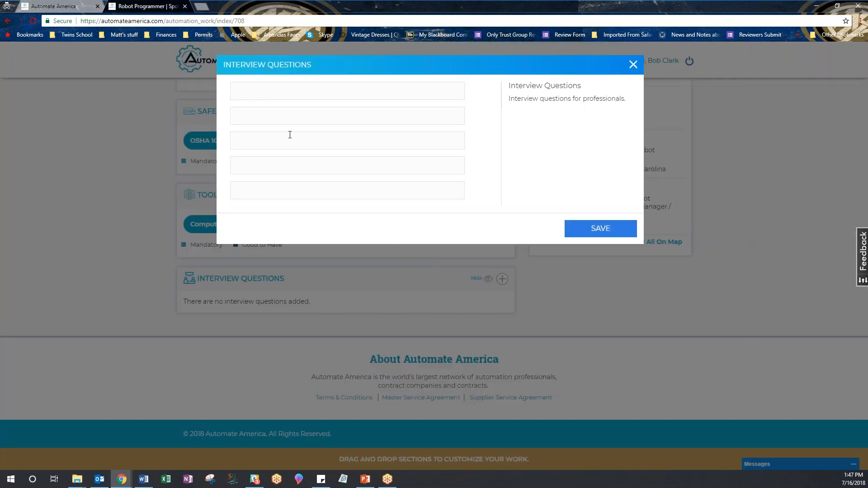
{"action": "type", "text": "Do you hav"}
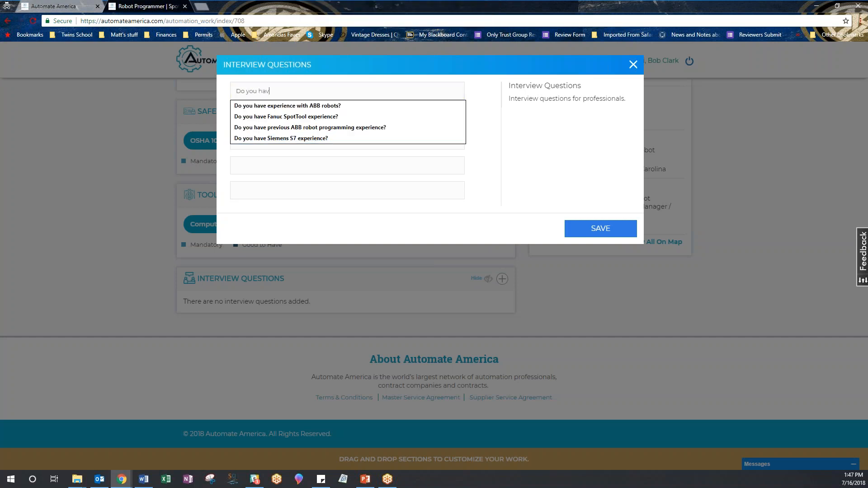
{"action": "type", "text": "e Fanu"}
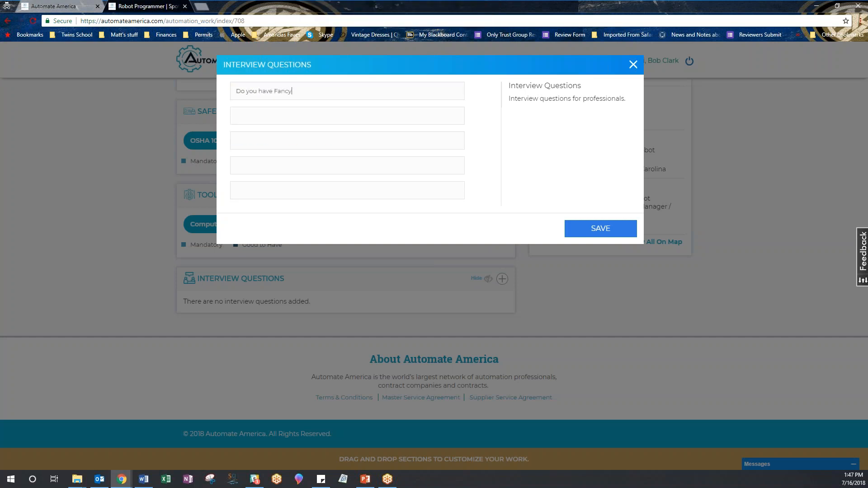
{"action": "type", "text": "c"}
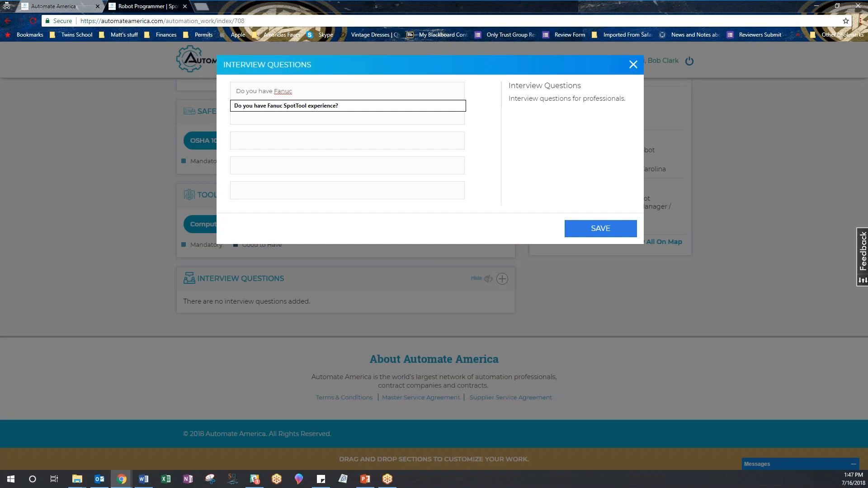
{"action": "key", "text": "Down"}
{"action": "key", "text": "Tab"}
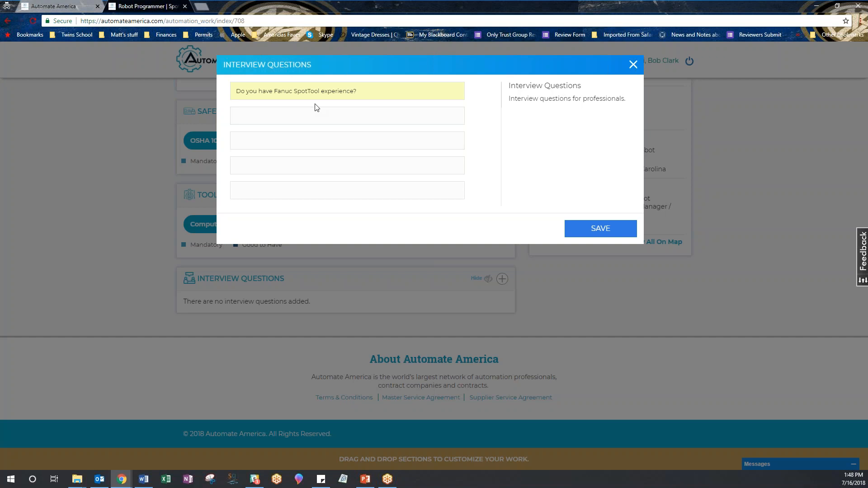
{"action": "type", "text": "Do you have manual welding experience?"}
{"action": "left_click", "coordinate": [323, 140]}
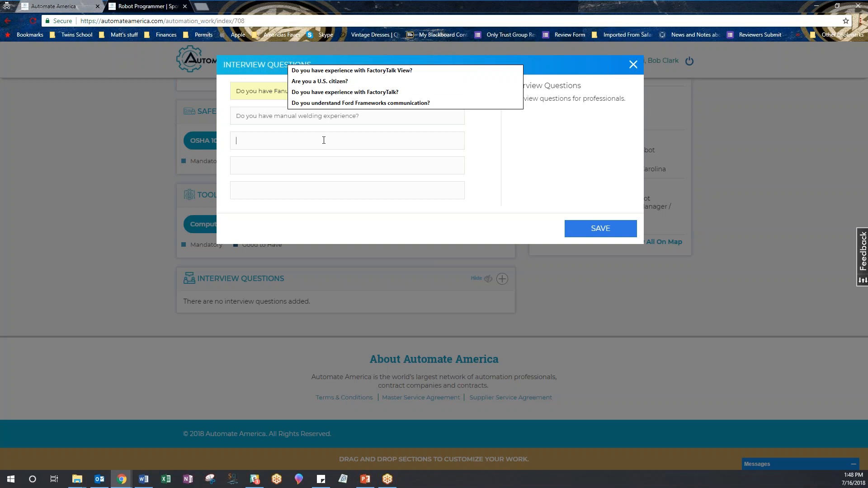
{"action": "type", "text": "Are "}
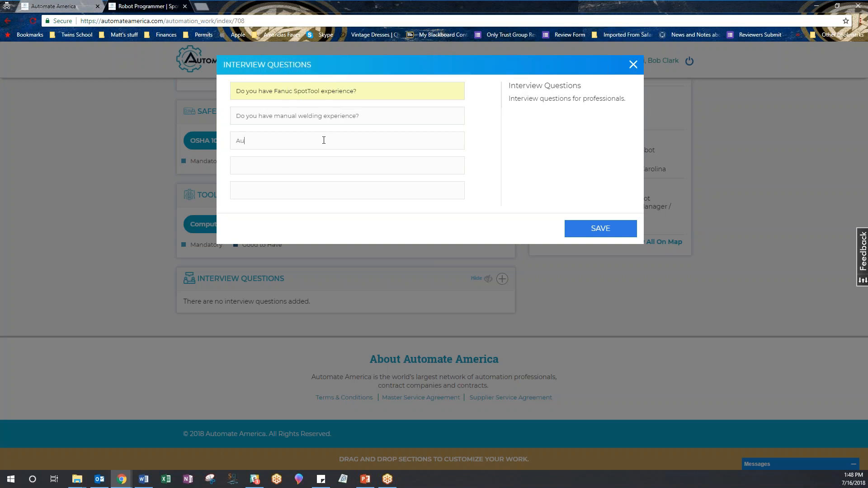
{"action": "type", "text": "auto"}
{"action": "type", "text": "hors"}
{"action": "type", "text": "ized to work in the U"}
{"action": "type", "text": "nited States?"}
{"action": "left_click", "coordinate": [595, 229]}
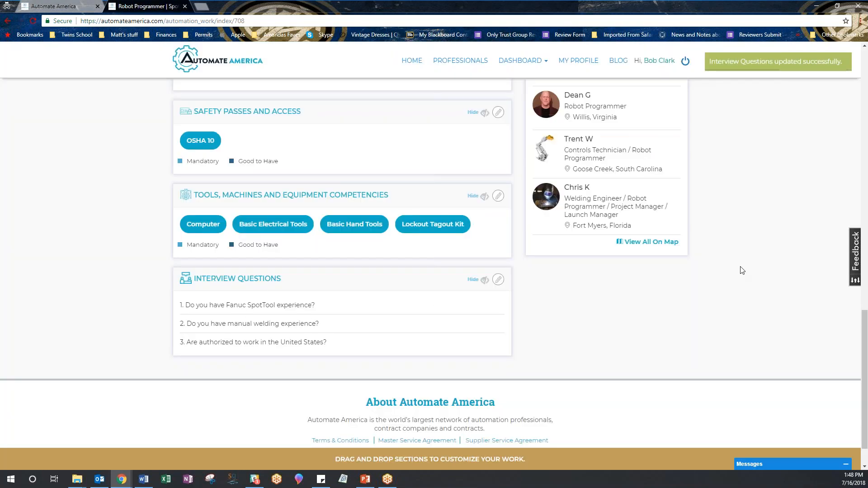
{"action": "scroll", "coordinate": [742, 270], "scroll_direction": "up", "scroll_amount": 8}
{"action": "scroll", "coordinate": [769, 273], "scroll_direction": "up", "scroll_amount": 7}
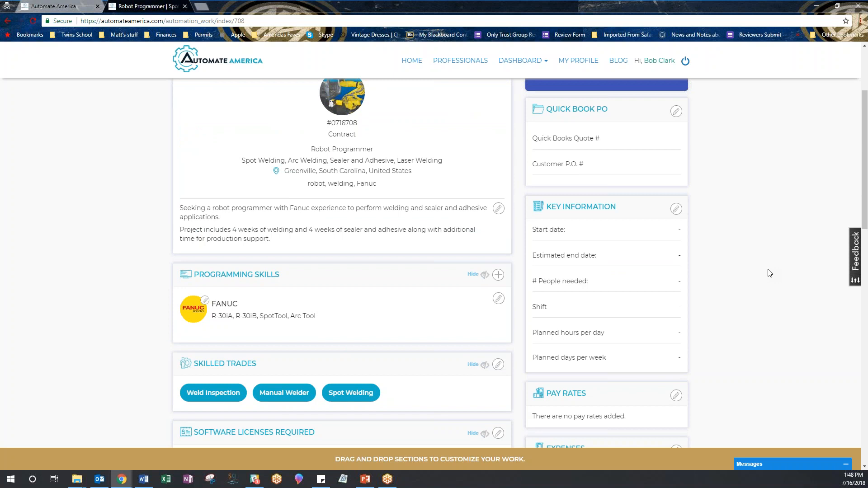
- Set the start date to 07/16/2018 and the estimated end date to 11/04/2018
{"action": "scroll", "coordinate": [769, 273], "scroll_direction": "down", "scroll_amount": 2}
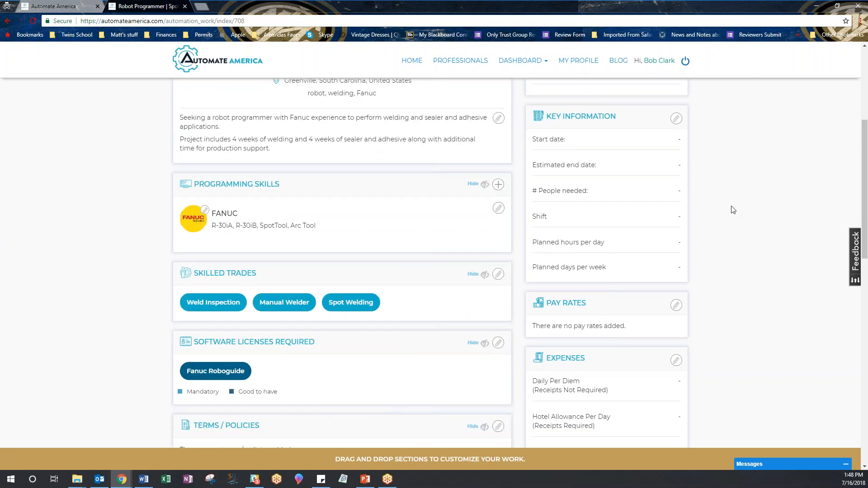
{"action": "scroll", "coordinate": [731, 208], "scroll_direction": "up", "scroll_amount": 3}
{"action": "scroll", "coordinate": [731, 207], "scroll_direction": "down", "scroll_amount": 3}
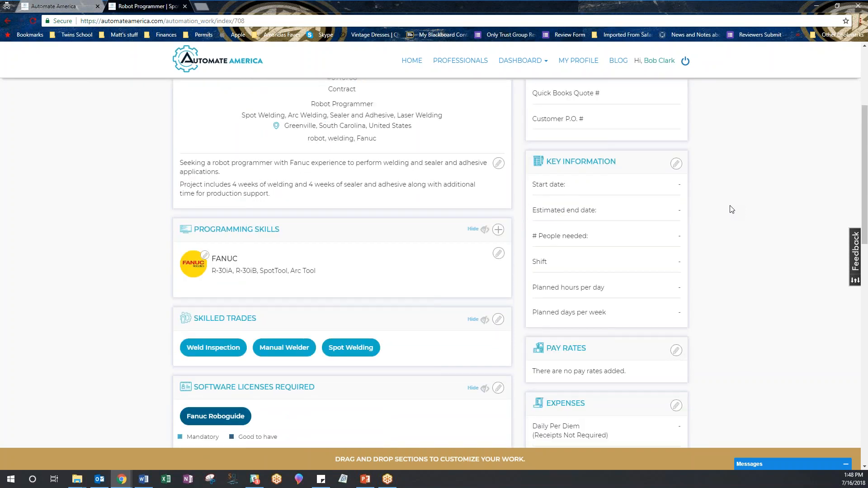
{"action": "left_click", "coordinate": [676, 119]}
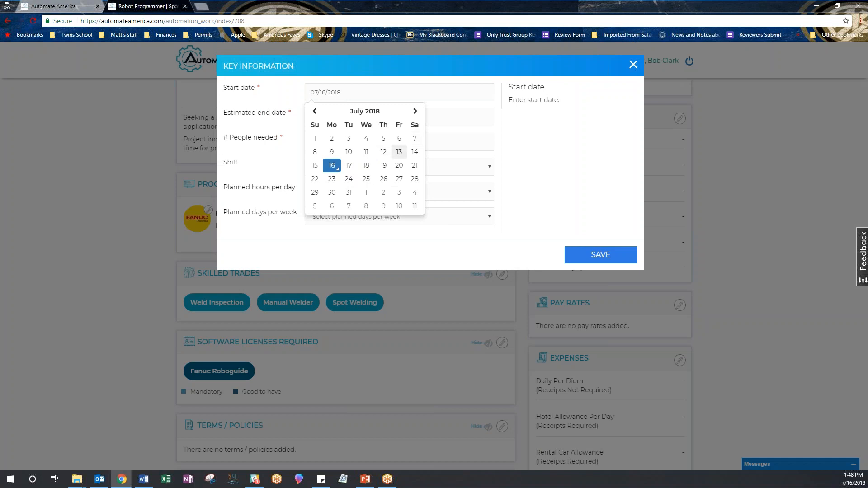
{"action": "left_click", "coordinate": [334, 166]}
{"action": "left_click", "coordinate": [380, 119]}
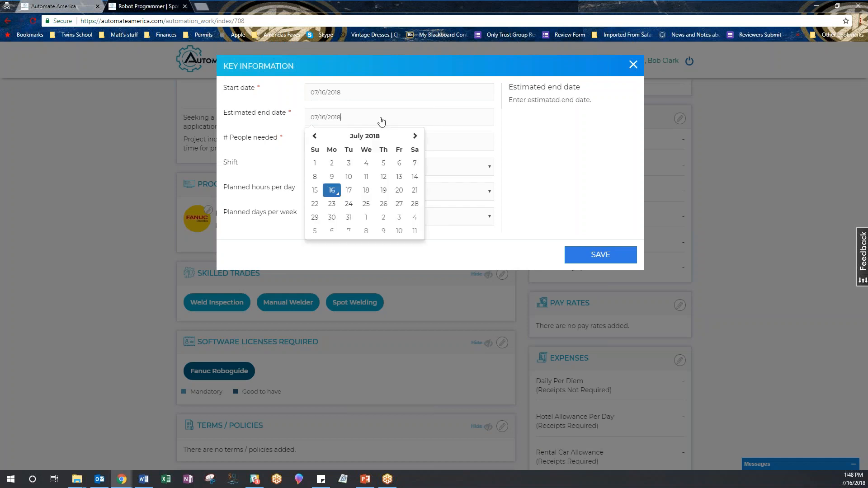
{"action": "left_click", "coordinate": [414, 137]}
{"action": "left_click", "coordinate": [414, 137]}
{"action": "left_click", "coordinate": [415, 138]}
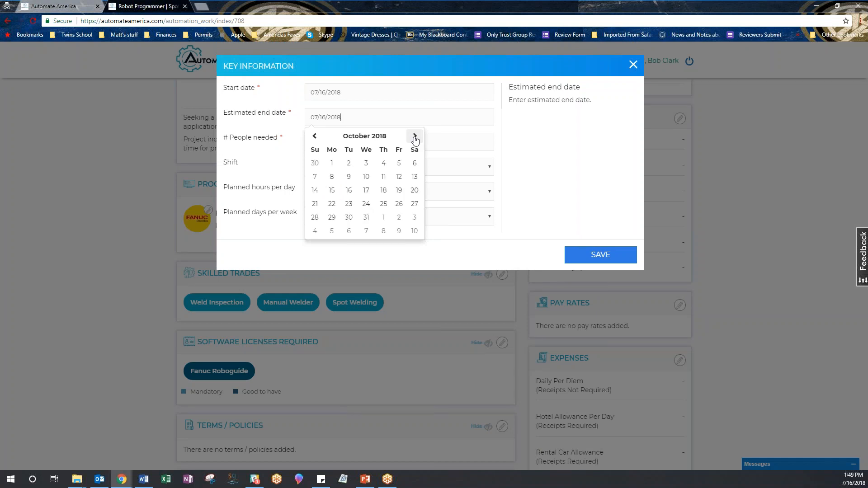
{"action": "left_click", "coordinate": [415, 138]}
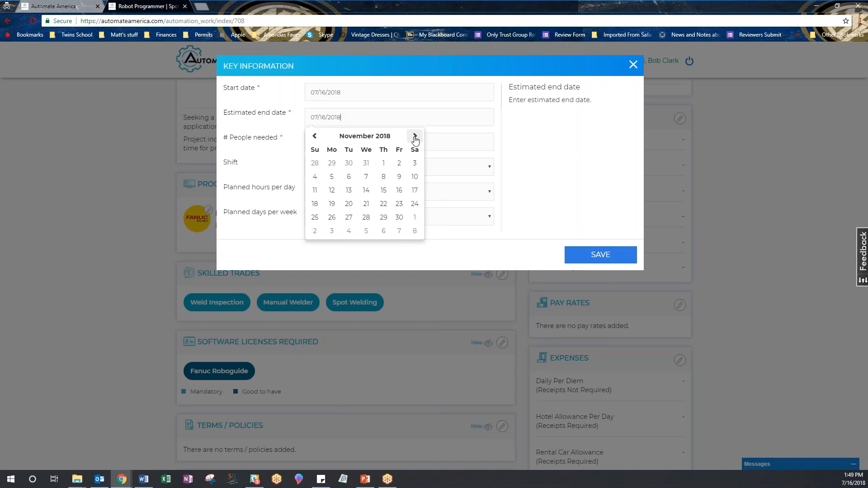
{"action": "left_click", "coordinate": [317, 180]}
- Set 1 person, Variable shift, 10 hours per day and 6 days per week, then save
{"action": "left_click", "coordinate": [389, 145]}
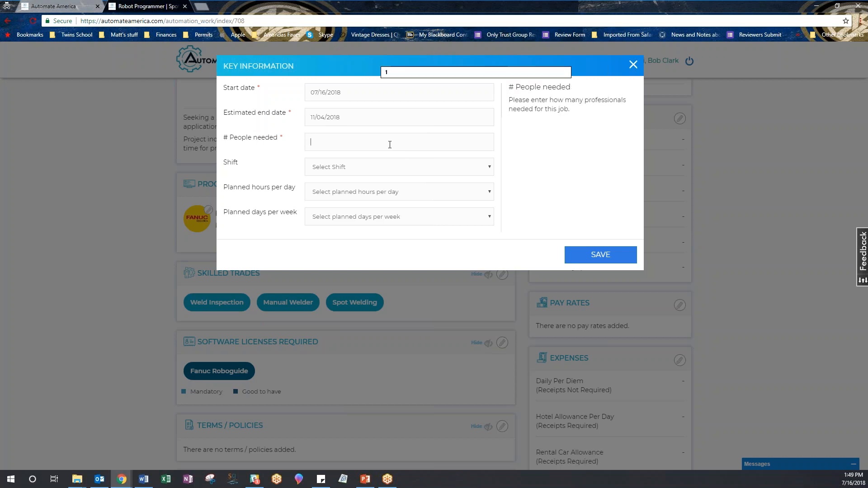
{"action": "left_click", "coordinate": [372, 158]}
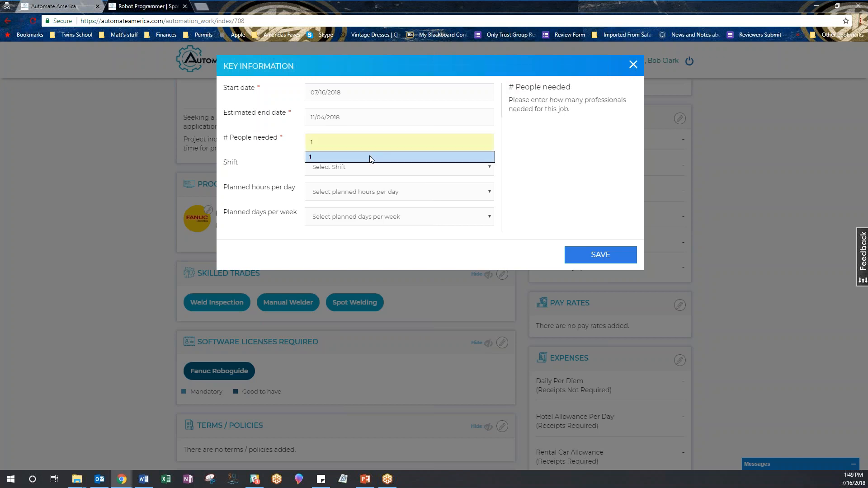
{"action": "left_click", "coordinate": [484, 171]}
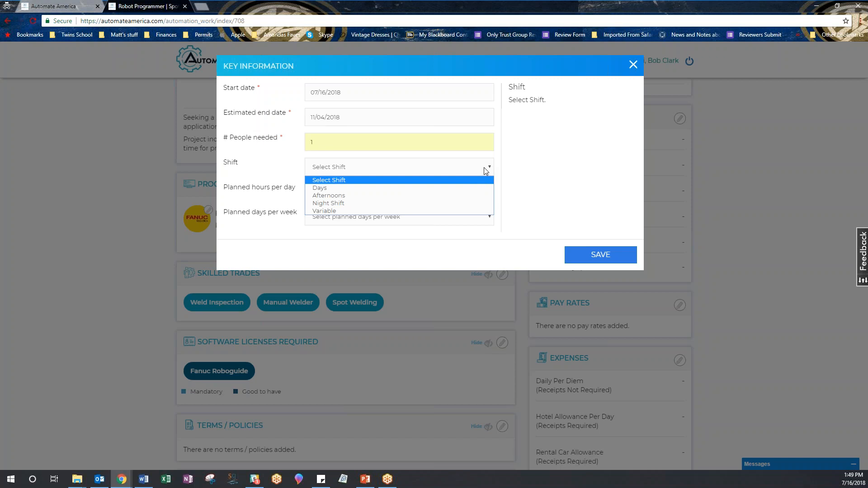
{"action": "left_click", "coordinate": [400, 211]}
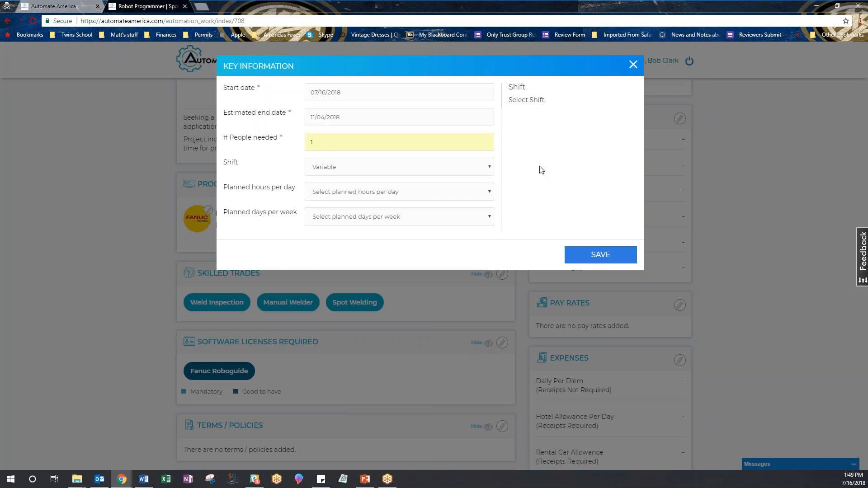
{"action": "left_click", "coordinate": [489, 195]}
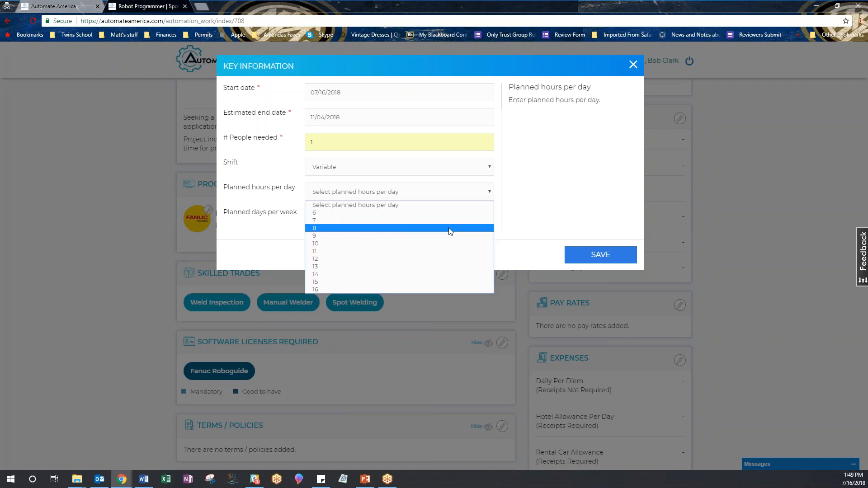
{"action": "left_click", "coordinate": [444, 242]}
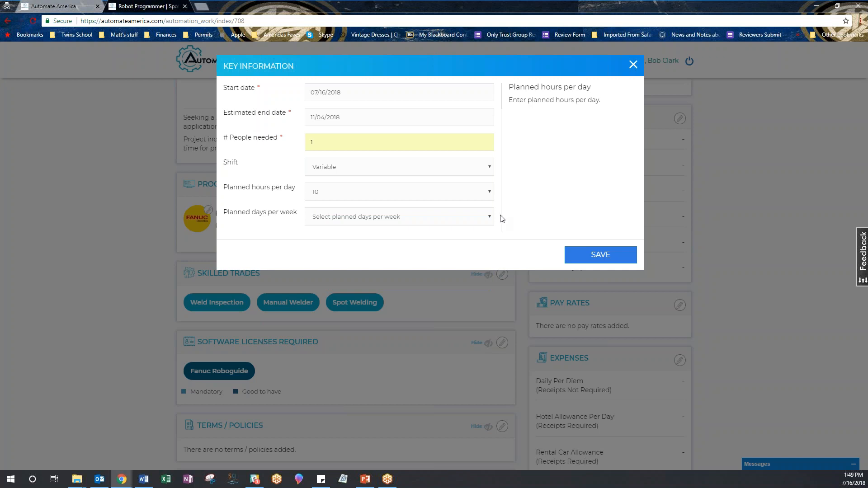
{"action": "left_click", "coordinate": [488, 220]}
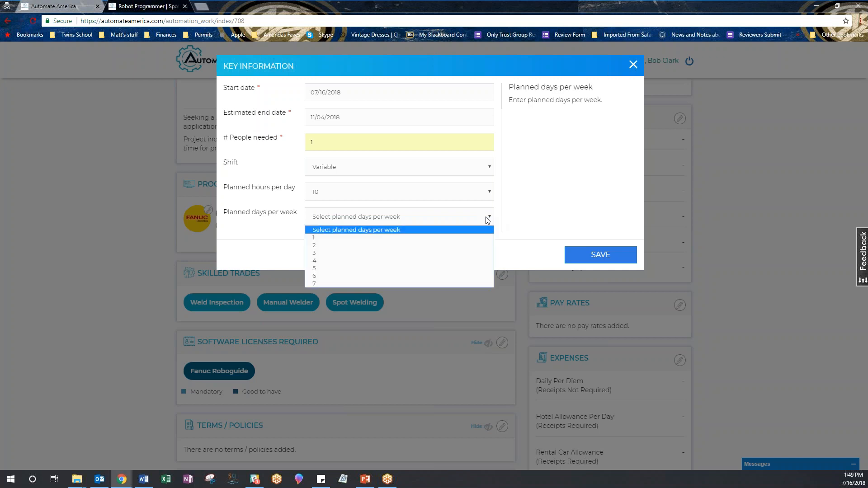
{"action": "left_click", "coordinate": [422, 276]}
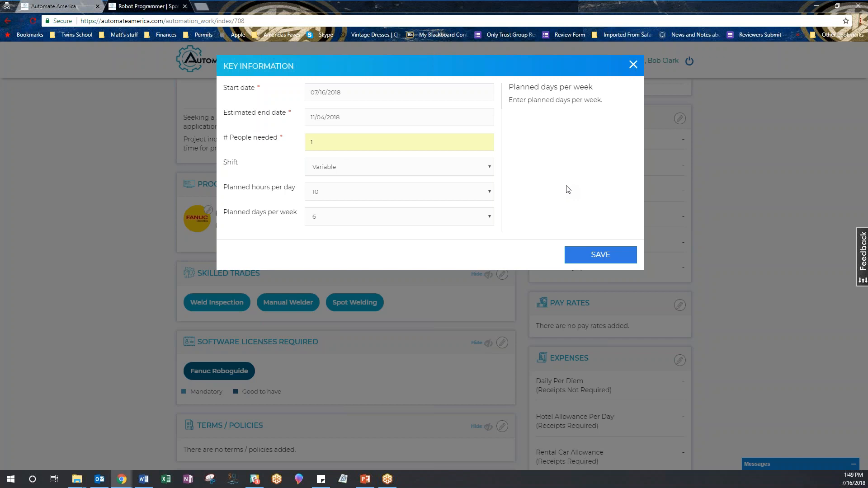
{"action": "left_click", "coordinate": [589, 256]}
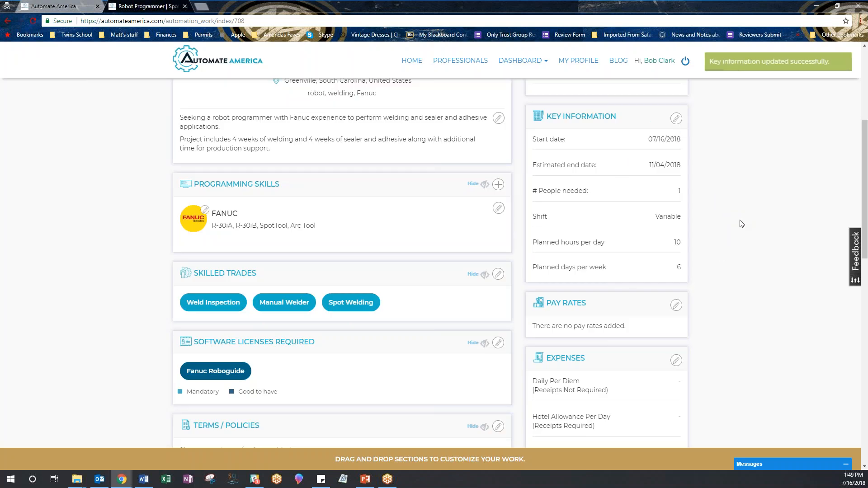
{"action": "scroll", "coordinate": [737, 223], "scroll_direction": "down", "scroll_amount": 3}
- Enter Net60 terms with $85 base, $92 OT, $105 DT, $50 travel rates, then save
{"action": "left_click", "coordinate": [676, 170]}
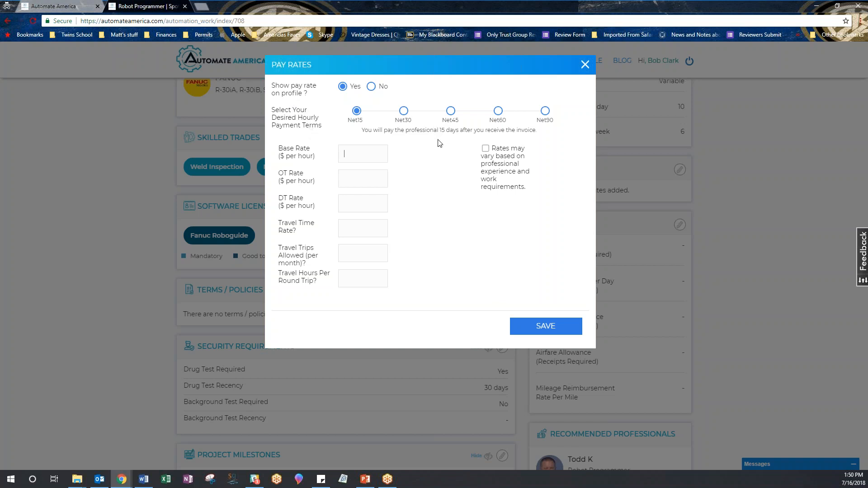
{"action": "left_click", "coordinate": [498, 111]}
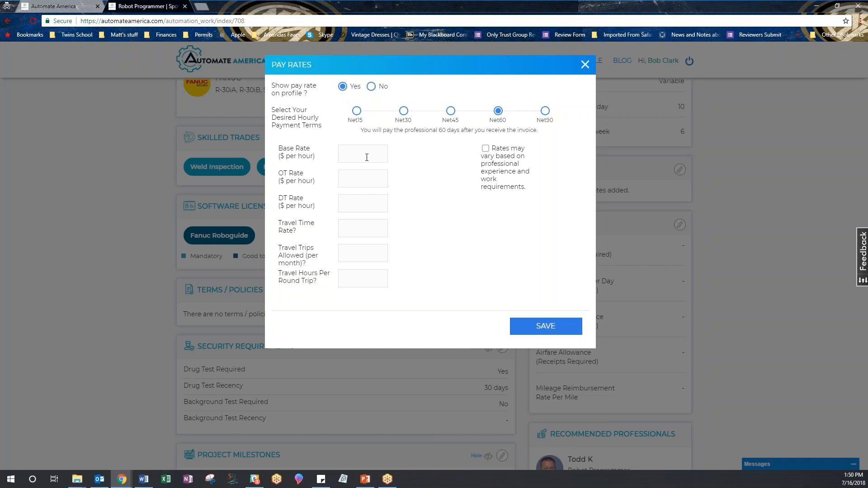
{"action": "type", "text": "85"}
{"action": "type", "text": "92"}
{"action": "type", "text": "105"}
{"action": "type", "text": "508"}
{"action": "left_click", "coordinate": [486, 149]}
{"action": "left_click", "coordinate": [545, 325]}
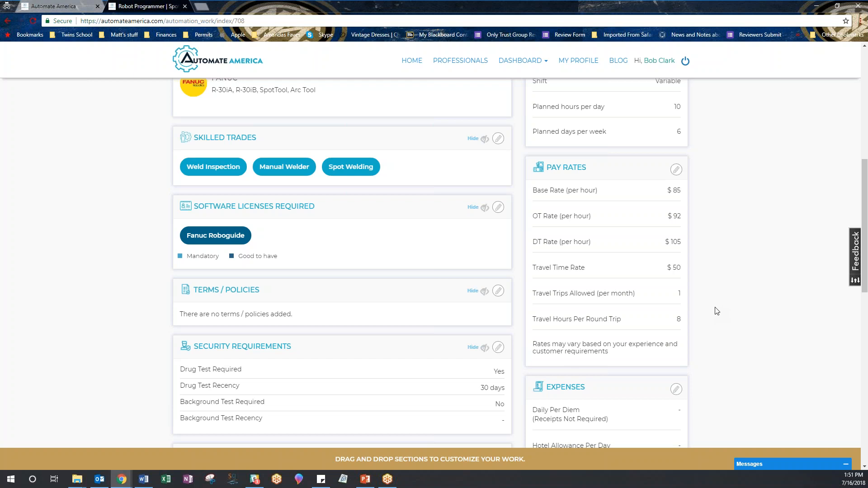
{"action": "scroll", "coordinate": [717, 307], "scroll_direction": "down", "scroll_amount": 3}
- Enter $50 per diem, $110 hotel, $65 rental car and $700 airfare, then save
{"action": "scroll", "coordinate": [717, 303], "scroll_direction": "down", "scroll_amount": 2}
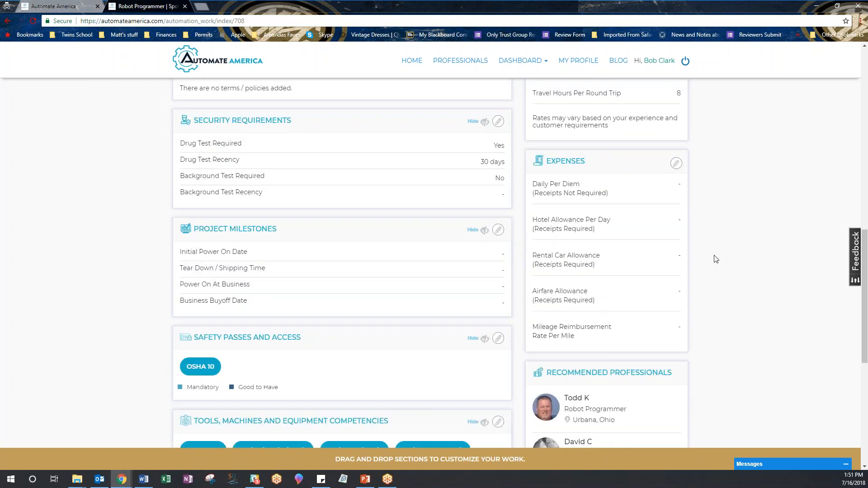
{"action": "left_click", "coordinate": [677, 164]}
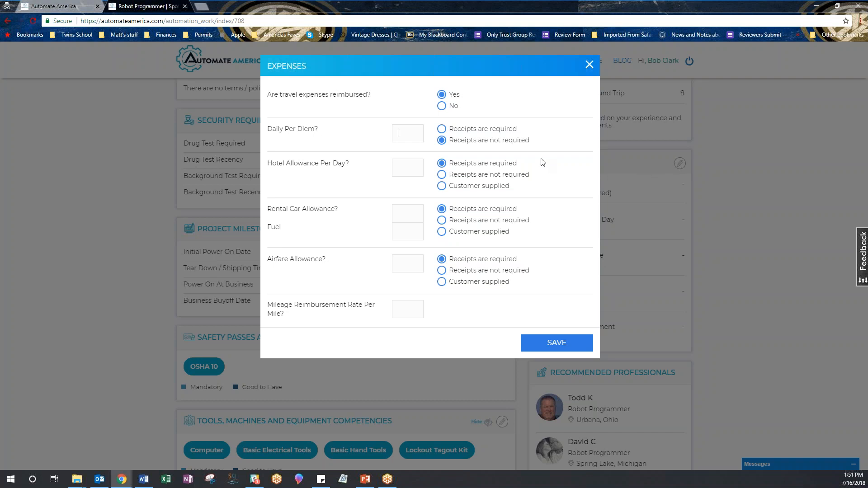
{"action": "type", "text": "50"}
{"action": "left_click", "coordinate": [406, 172]}
{"action": "left_click", "coordinate": [421, 182]}
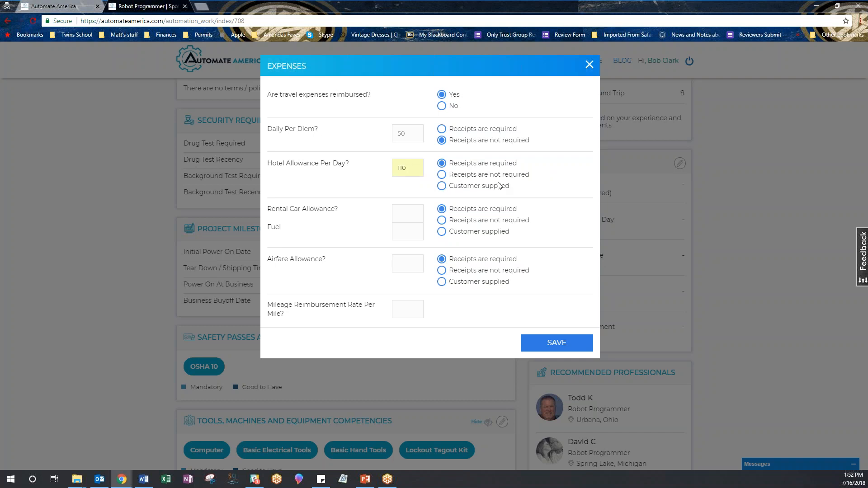
{"action": "left_click", "coordinate": [408, 213]}
{"action": "type", "text": "65"}
{"action": "left_click", "coordinate": [401, 228]}
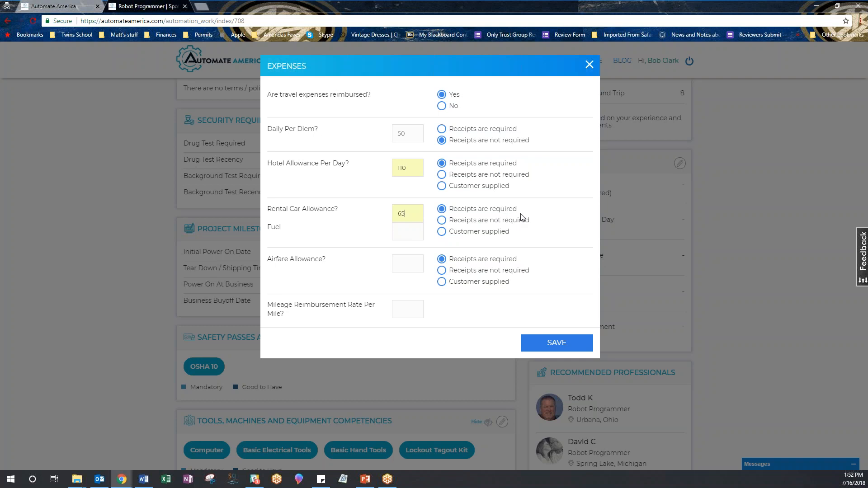
{"action": "left_click", "coordinate": [408, 265]}
{"action": "type", "text": "700"}
{"action": "left_click", "coordinate": [443, 262]}
{"action": "left_click", "coordinate": [552, 343]}
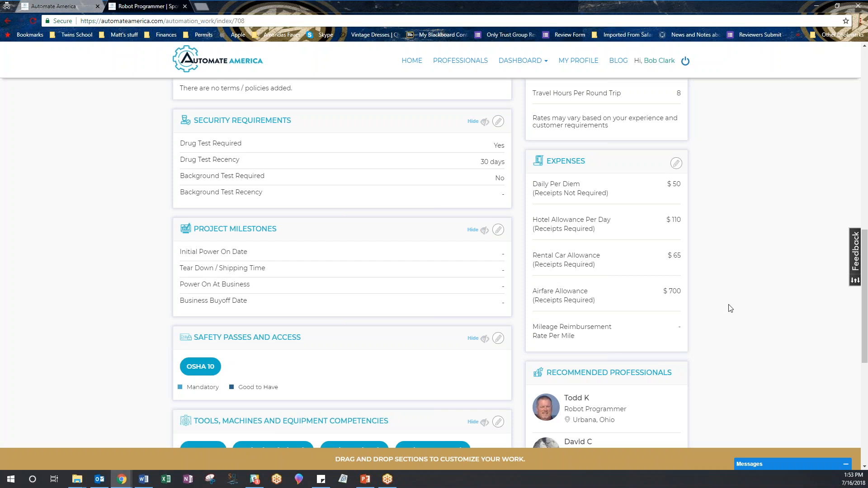
{"action": "scroll", "coordinate": [731, 306], "scroll_direction": "down", "scroll_amount": 5}
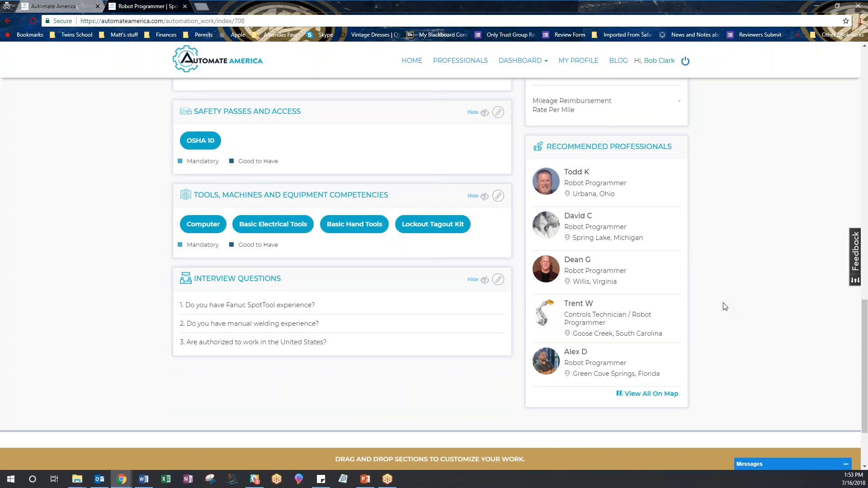
{"action": "scroll", "coordinate": [725, 306], "scroll_direction": "up", "scroll_amount": 8}
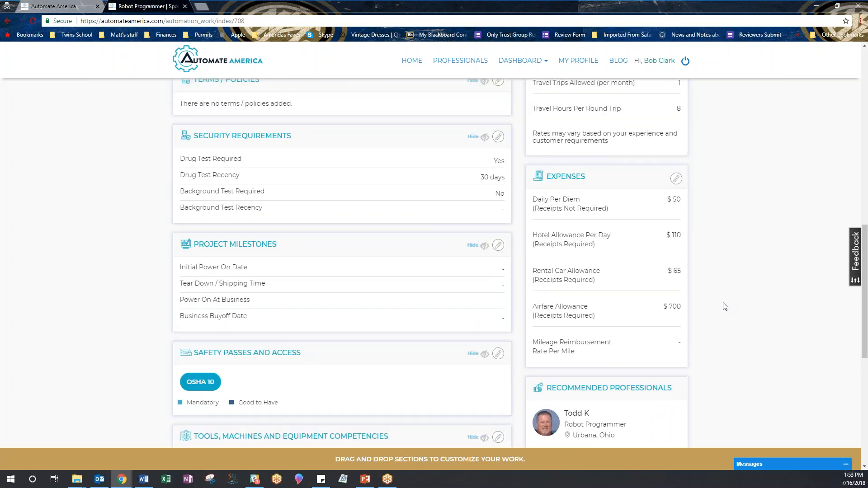
{"action": "scroll", "coordinate": [724, 307], "scroll_direction": "up", "scroll_amount": 6}
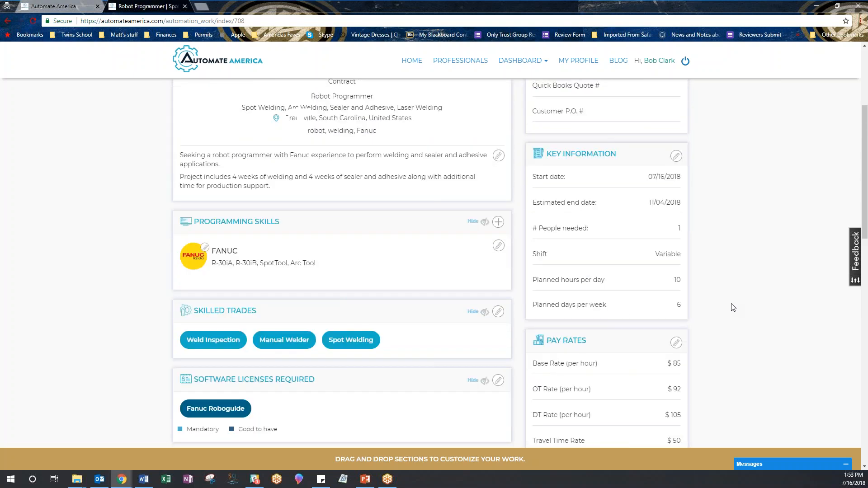
{"action": "scroll", "coordinate": [734, 308], "scroll_direction": "up", "scroll_amount": 4}
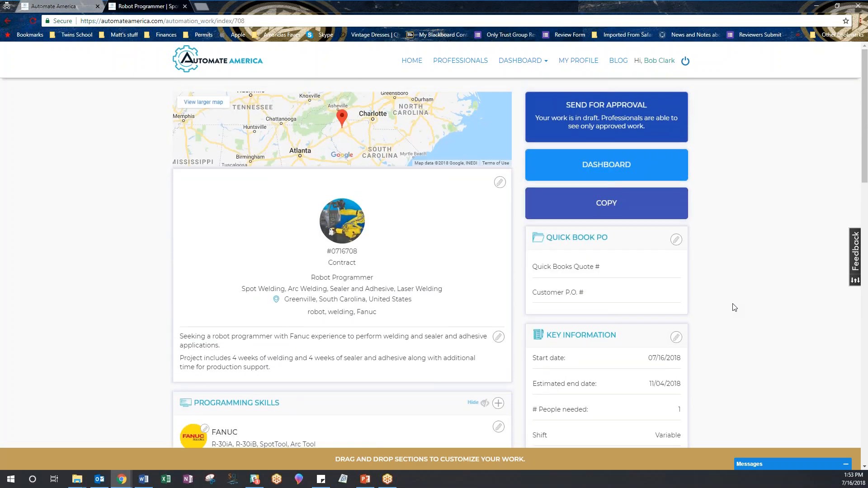
{"action": "scroll", "coordinate": [734, 308], "scroll_direction": "down", "scroll_amount": 3}
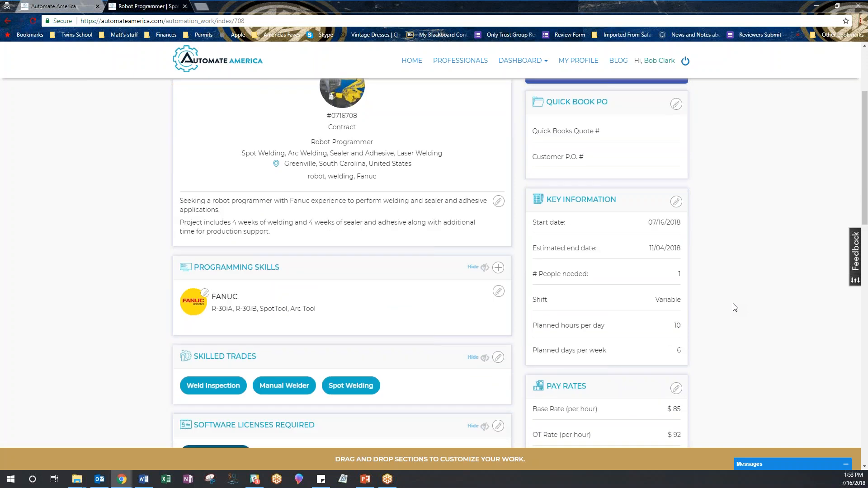
{"action": "scroll", "coordinate": [734, 308], "scroll_direction": "down", "scroll_amount": 6}
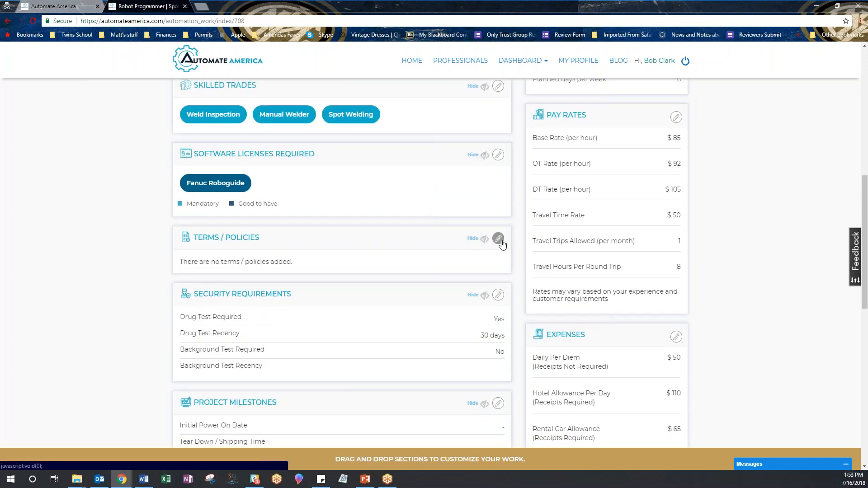
{"action": "left_click", "coordinate": [497, 158]}
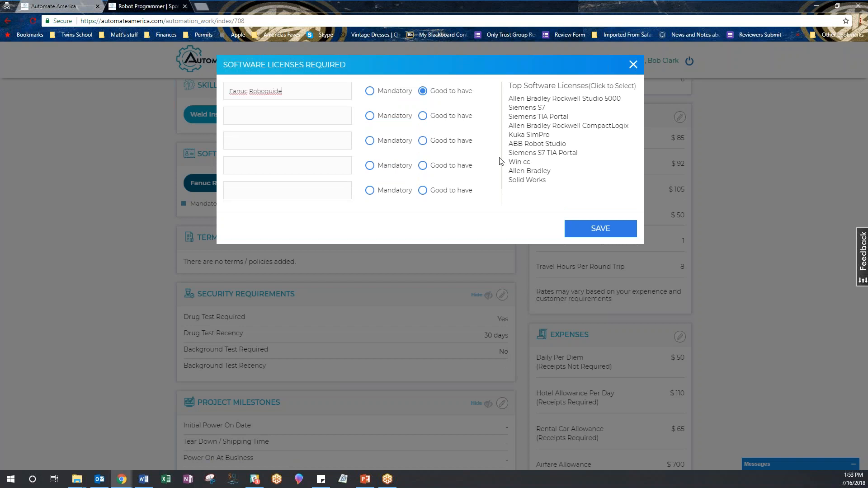
{"action": "left_click", "coordinate": [632, 66]}
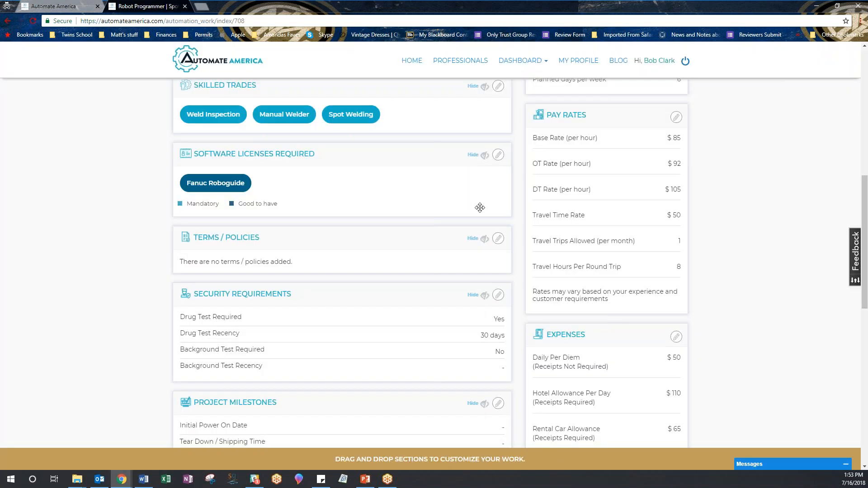
{"action": "scroll", "coordinate": [478, 209], "scroll_direction": "up", "scroll_amount": 8}
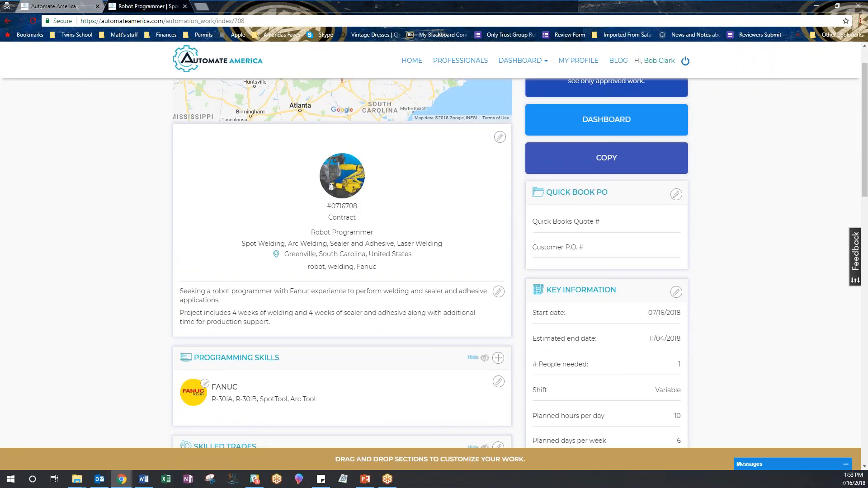
{"action": "scroll", "coordinate": [474, 237], "scroll_direction": "up", "scroll_amount": 1}
{"action": "scroll", "coordinate": [473, 237], "scroll_direction": "down", "scroll_amount": 2}
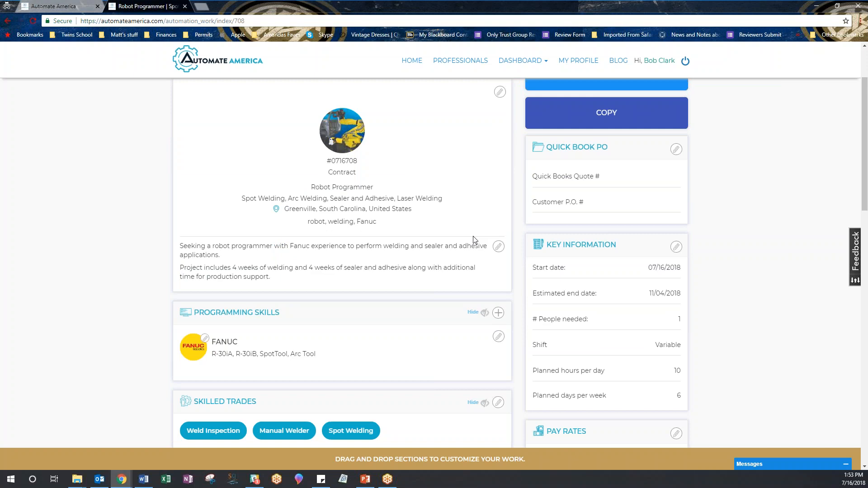
{"action": "scroll", "coordinate": [473, 236], "scroll_direction": "down", "scroll_amount": 12}
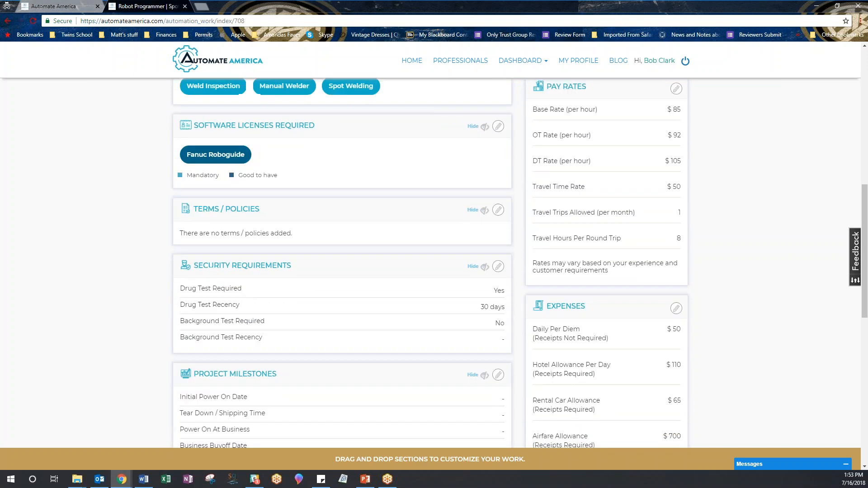
{"action": "scroll", "coordinate": [471, 243], "scroll_direction": "down", "scroll_amount": 6}
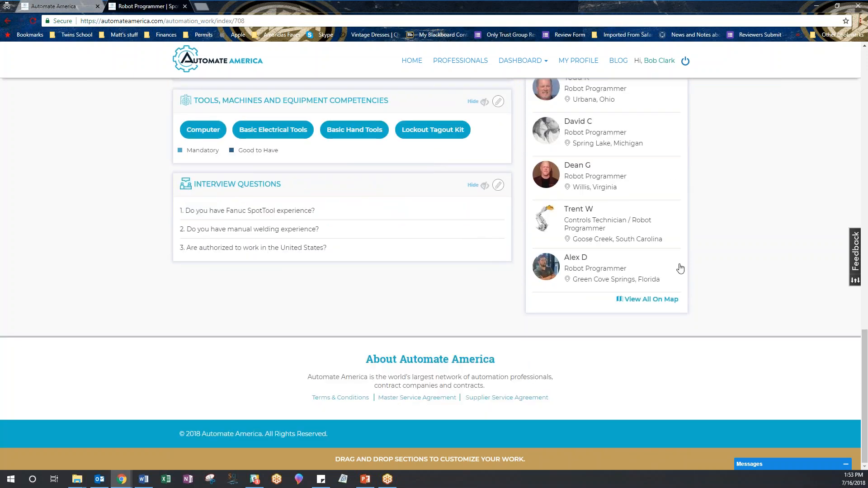
{"action": "scroll", "coordinate": [758, 265], "scroll_direction": "up", "scroll_amount": 7}
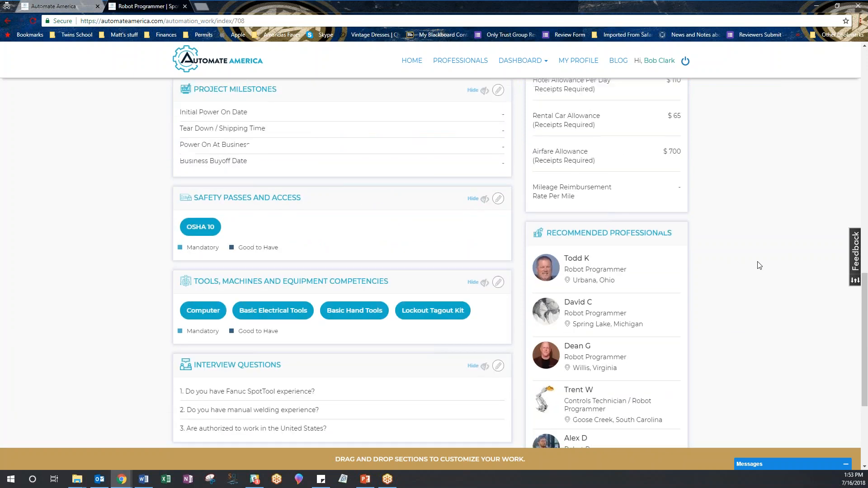
{"action": "scroll", "coordinate": [759, 265], "scroll_direction": "up", "scroll_amount": 3}
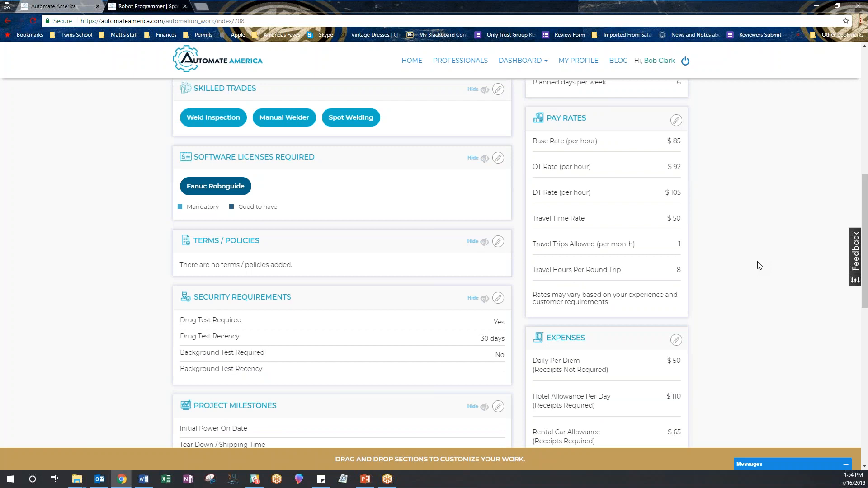
{"action": "scroll", "coordinate": [759, 266], "scroll_direction": "up", "scroll_amount": 5}
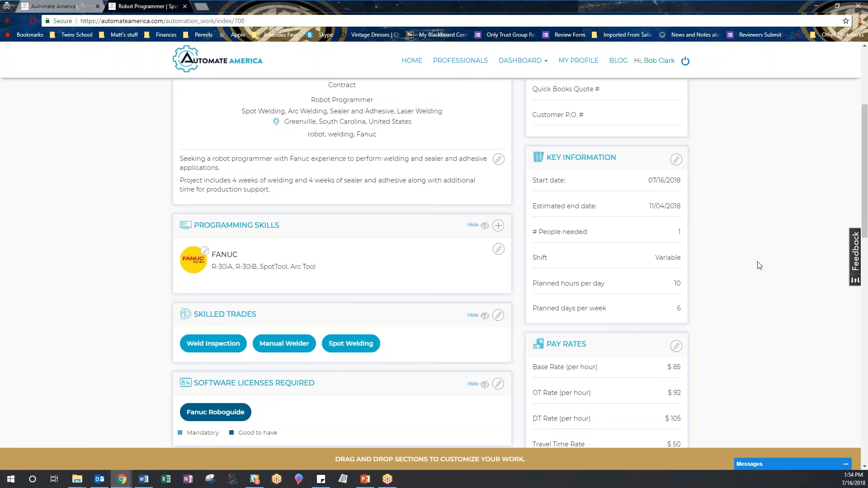
{"action": "scroll", "coordinate": [759, 265], "scroll_direction": "up", "scroll_amount": 4}
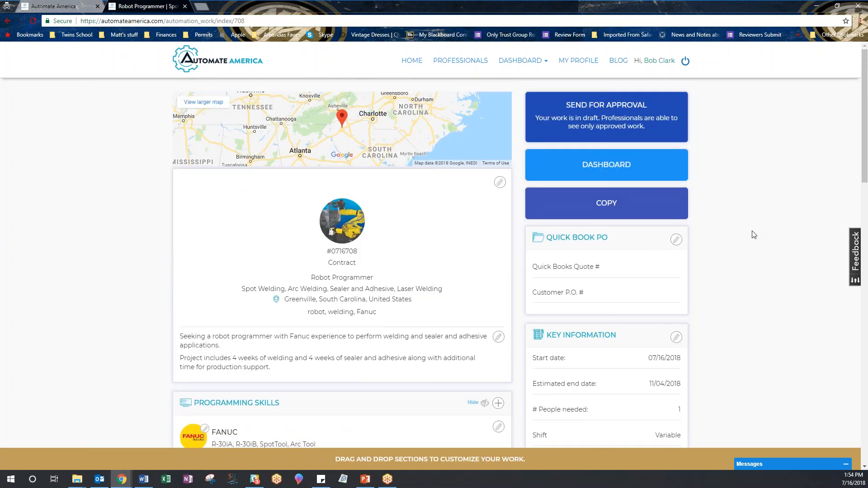
- Submit the Robot Programmer work for approval and review the completed sections
{"action": "left_click", "coordinate": [626, 107]}
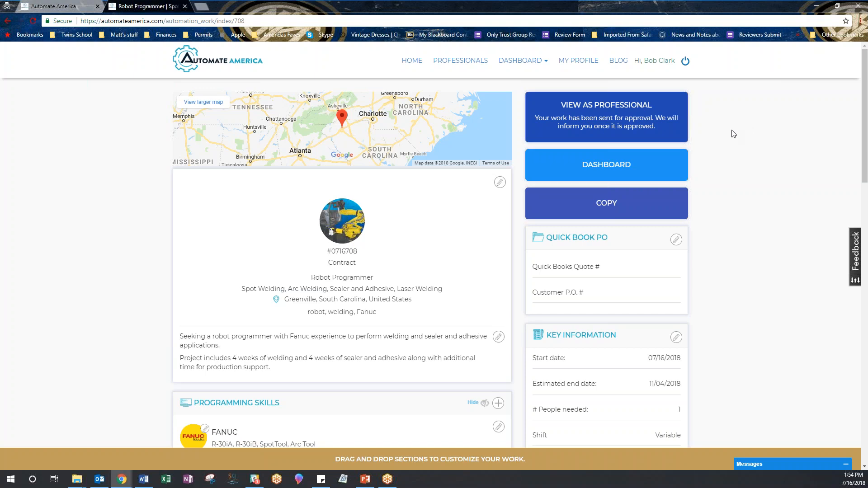
{"action": "scroll", "coordinate": [733, 133], "scroll_direction": "down", "scroll_amount": 3}
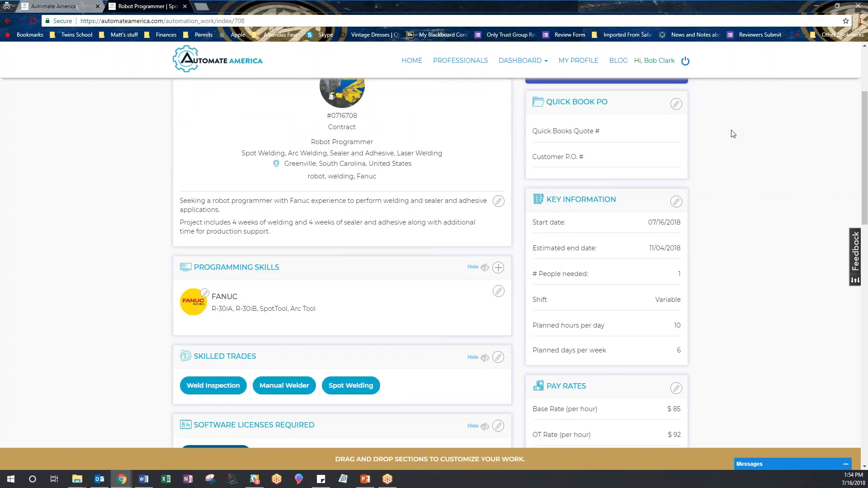
{"action": "scroll", "coordinate": [733, 133], "scroll_direction": "down", "scroll_amount": 2}
{"action": "scroll", "coordinate": [733, 134], "scroll_direction": "down", "scroll_amount": 2}
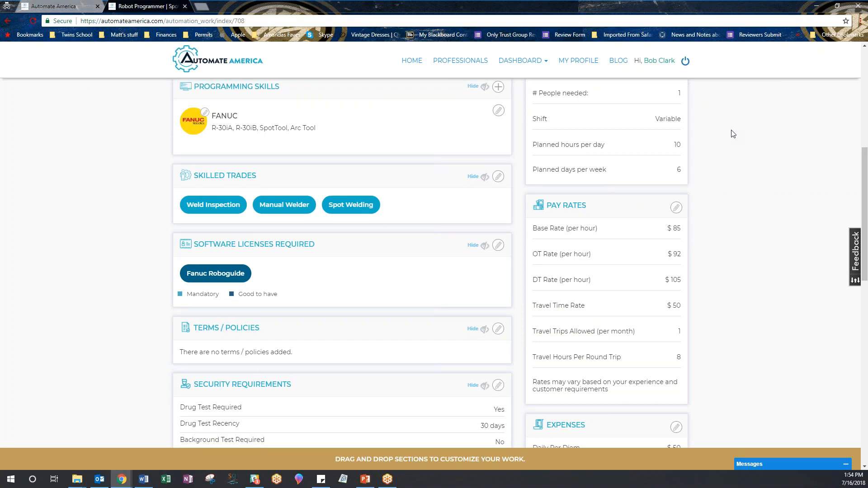
{"action": "scroll", "coordinate": [733, 134], "scroll_direction": "down", "scroll_amount": 3}
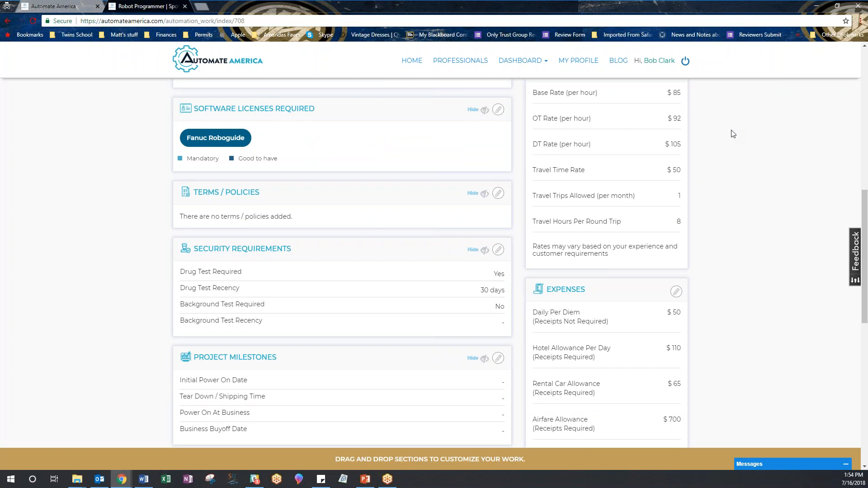